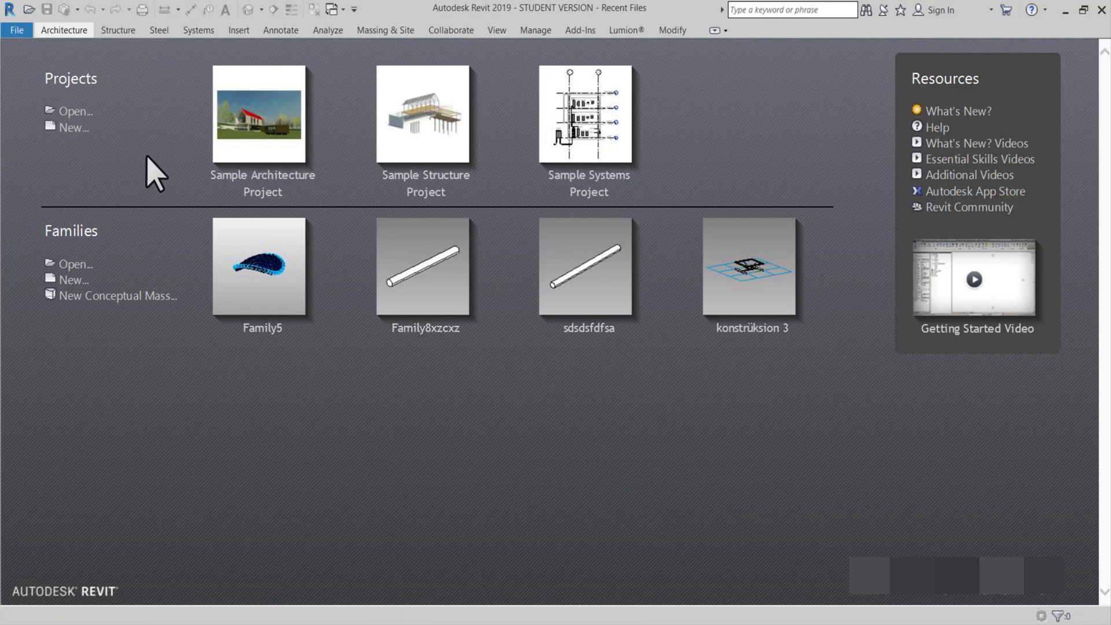
Step: Create a new project with the template file set to None
left_click(74, 129)
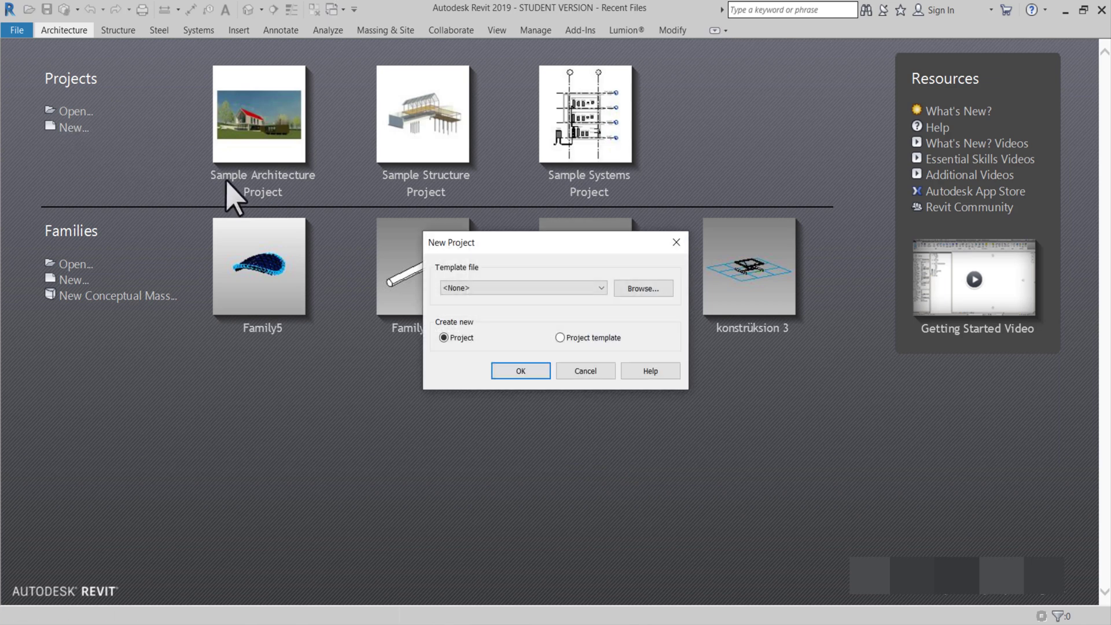
left_click(519, 371)
left_click(523, 349)
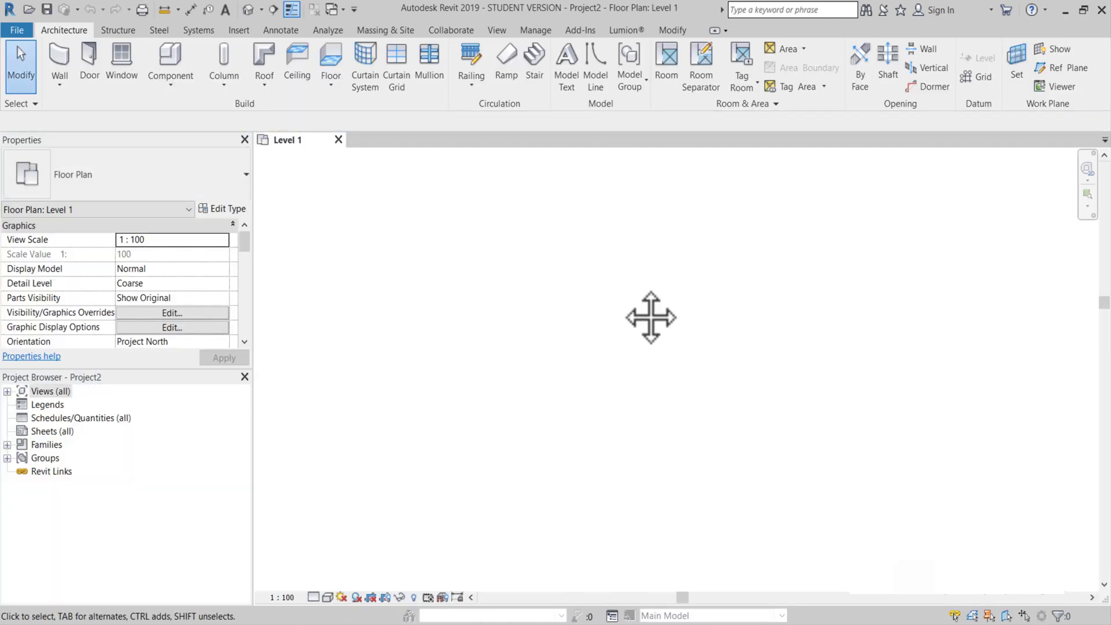
Step: Create a new conceptual mass family
left_click(18, 30)
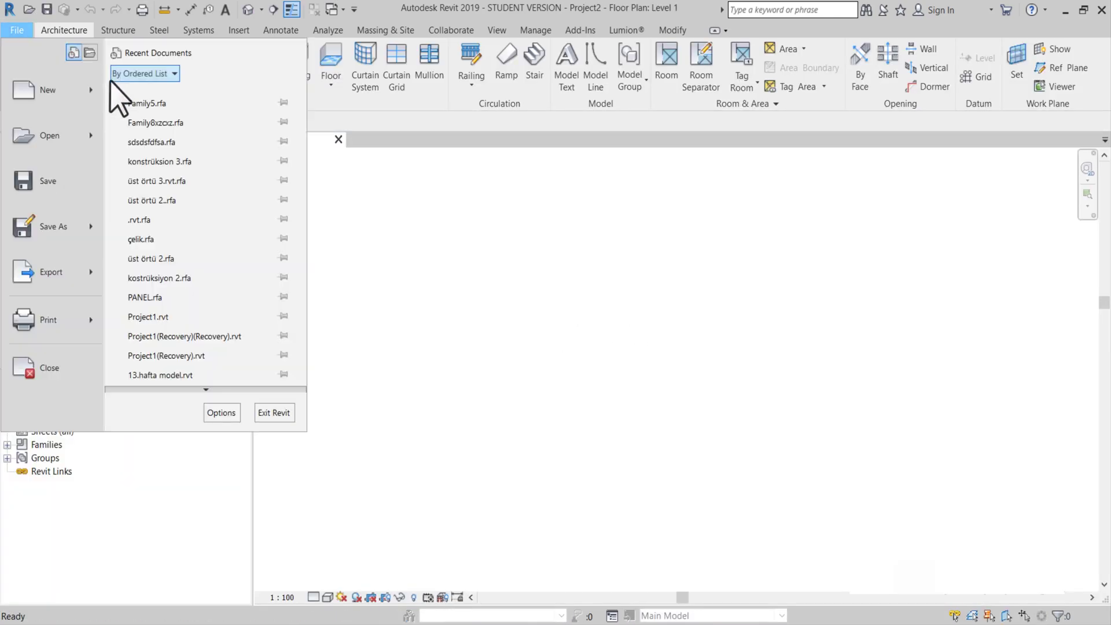
mouse_move(90, 88)
left_click(239, 192)
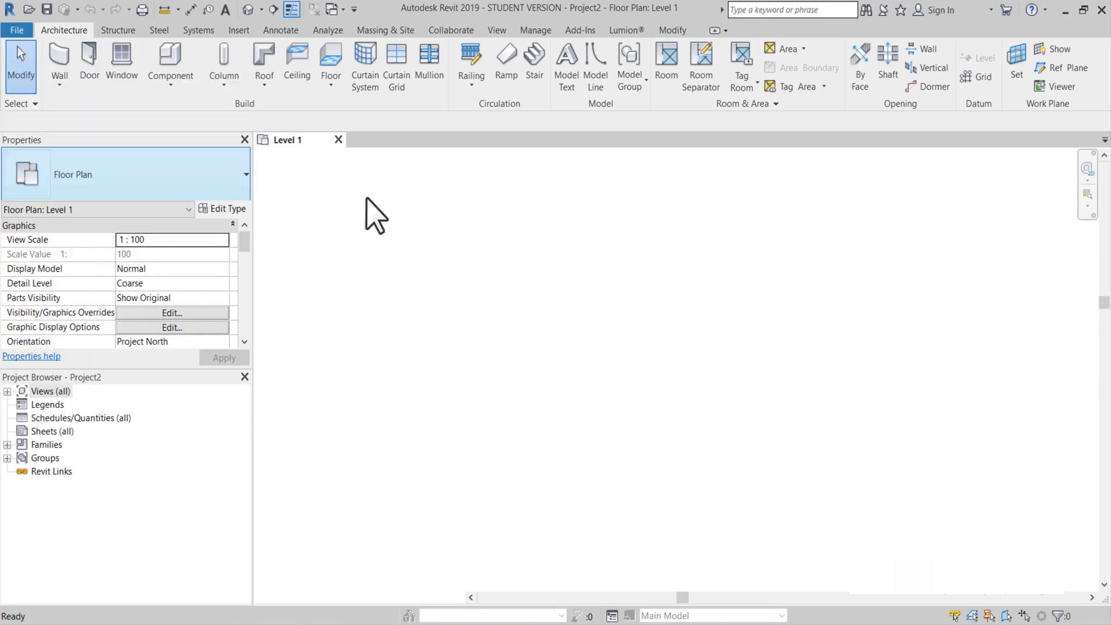
left_click(494, 506)
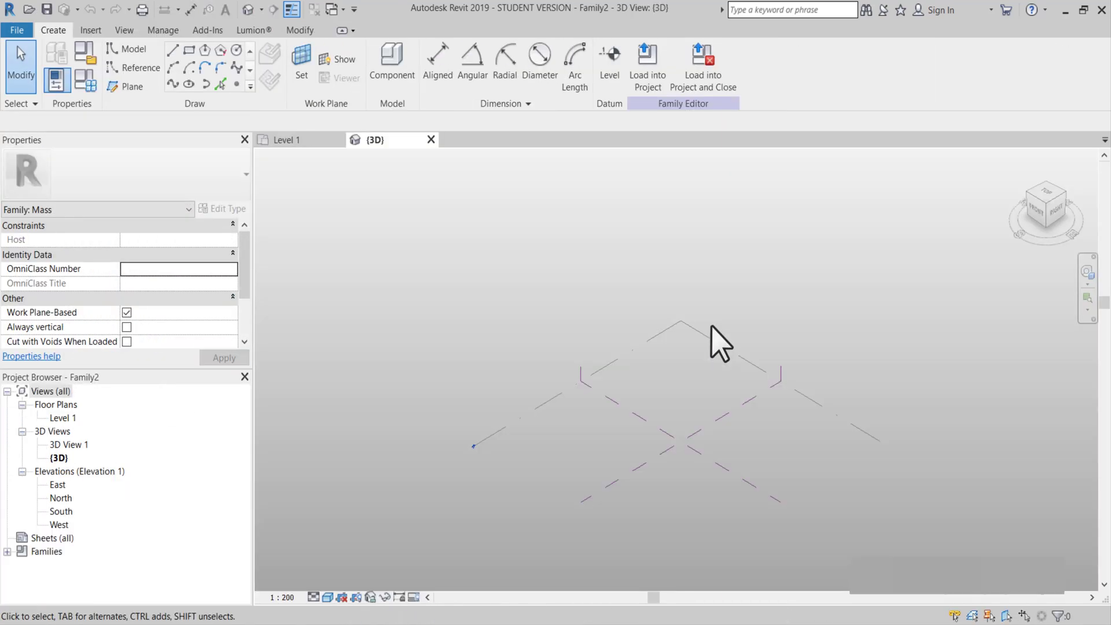
Step: In the Level 1 floor plan, draw a horizontal reference plane about 29600 above centre and a vertical one about 39300 left of centre
double_click(61, 417)
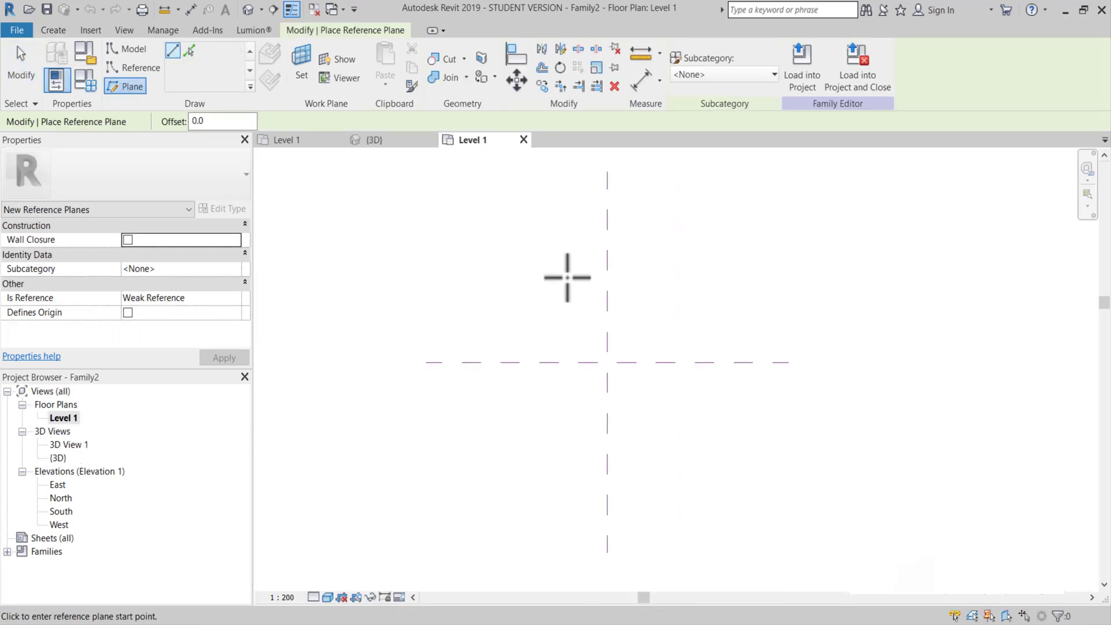
left_click(488, 248)
left_click(723, 247)
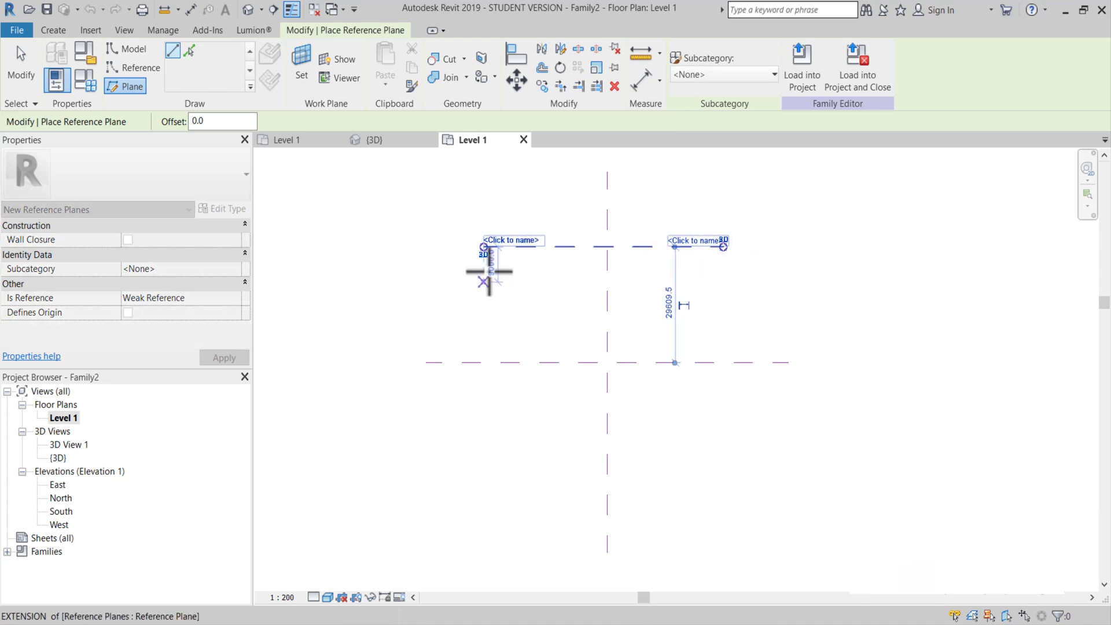
left_click(461, 235)
left_click(461, 466)
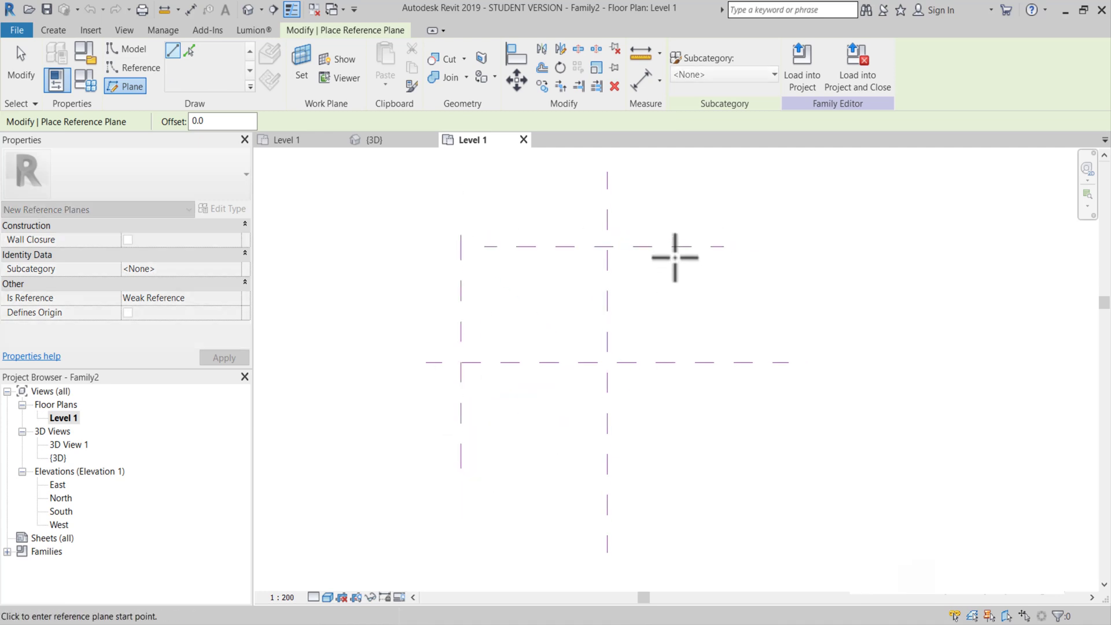
key("Escape")
Step: Set the new horizontal reference plane's distance from the horizontal centre plane to 20000
left_click(677, 247)
left_click(670, 301)
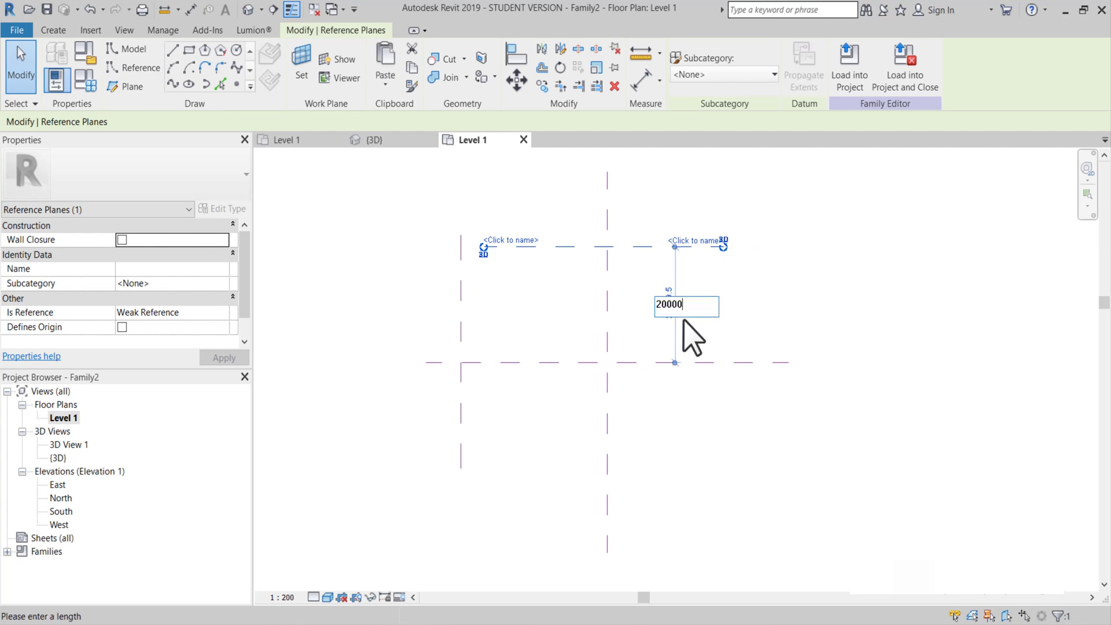
key("Return")
key("Escape")
Step: Set the new vertical reference plane's distance from the vertical centre plane to 20000
left_click(462, 347)
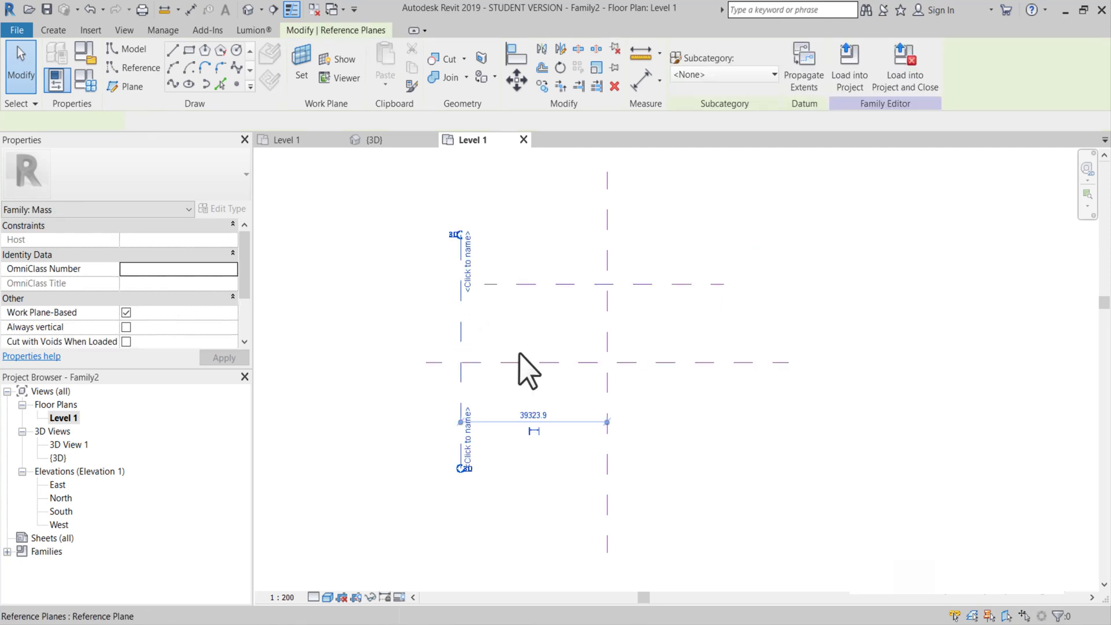
left_click(529, 413)
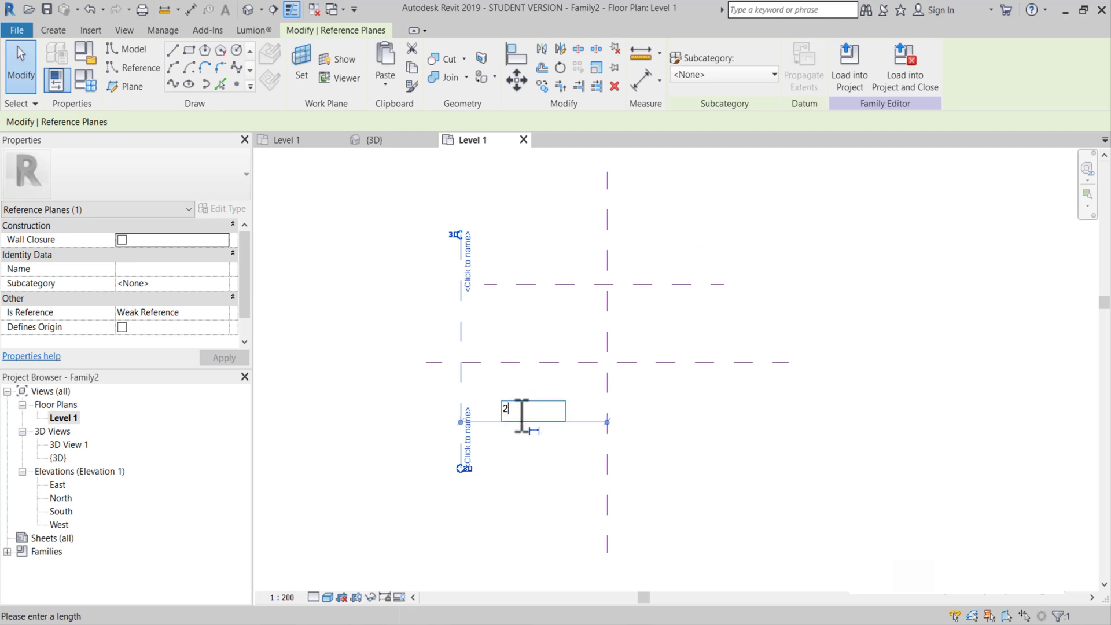
type("20000")
key("Return")
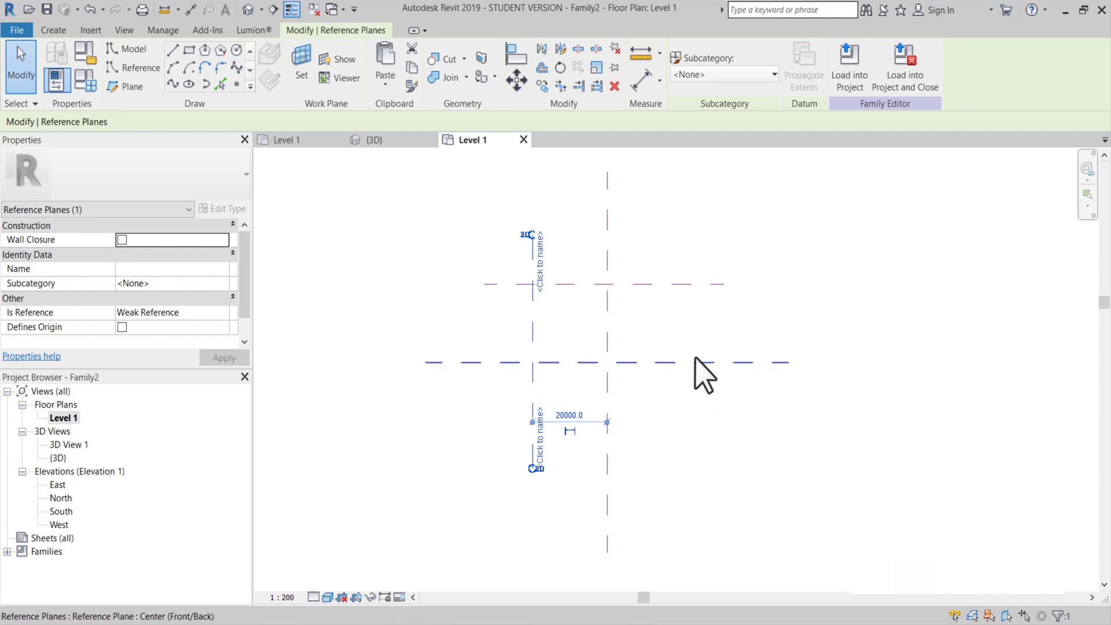
key("Escape")
Step: Mirror the upper horizontal reference plane about the horizontal centre plane
middle_click_drag(684, 349, 677, 354)
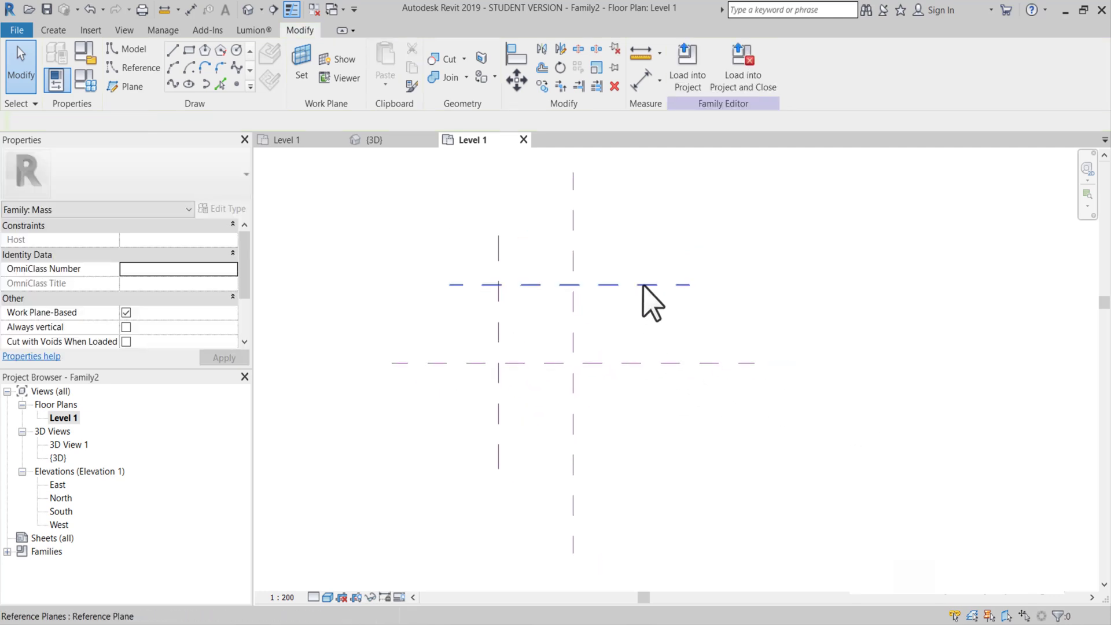
left_click(642, 285)
left_click(541, 48)
left_click(678, 362)
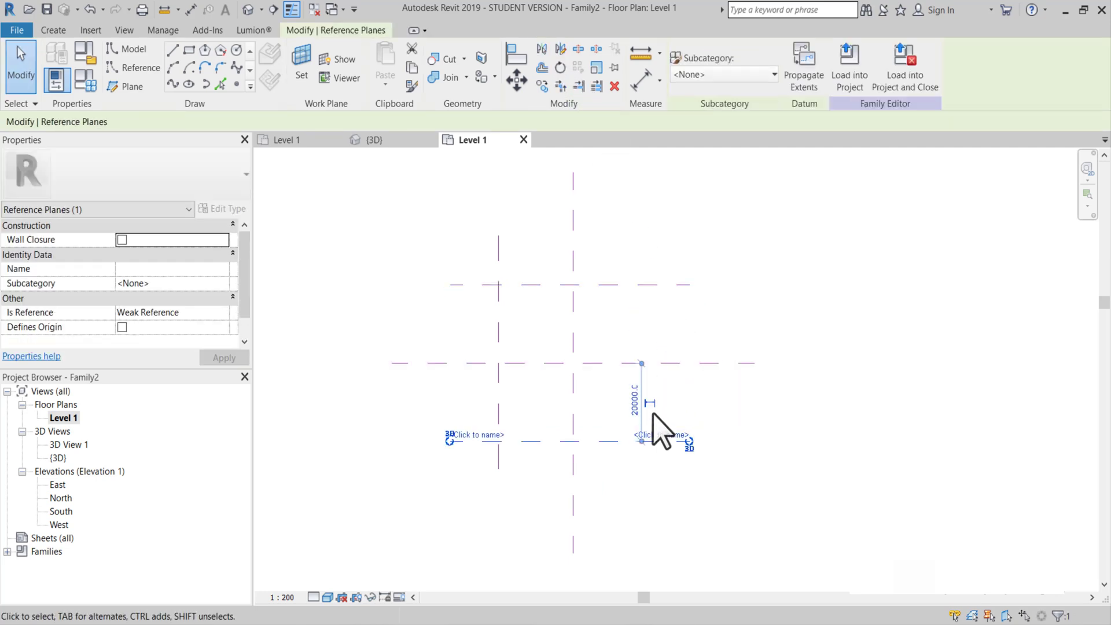
Step: Mirror the left vertical reference plane about the vertical centre plane
left_click(498, 250)
left_click(536, 68)
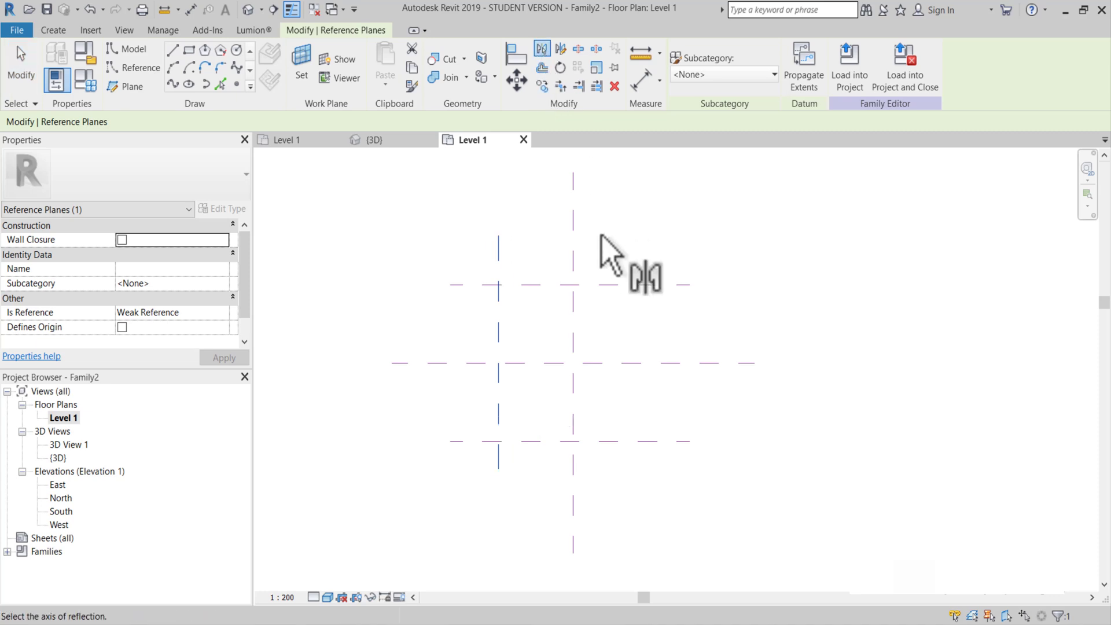
left_click(573, 265)
middle_click_drag(672, 352, 651, 324)
key("Escape")
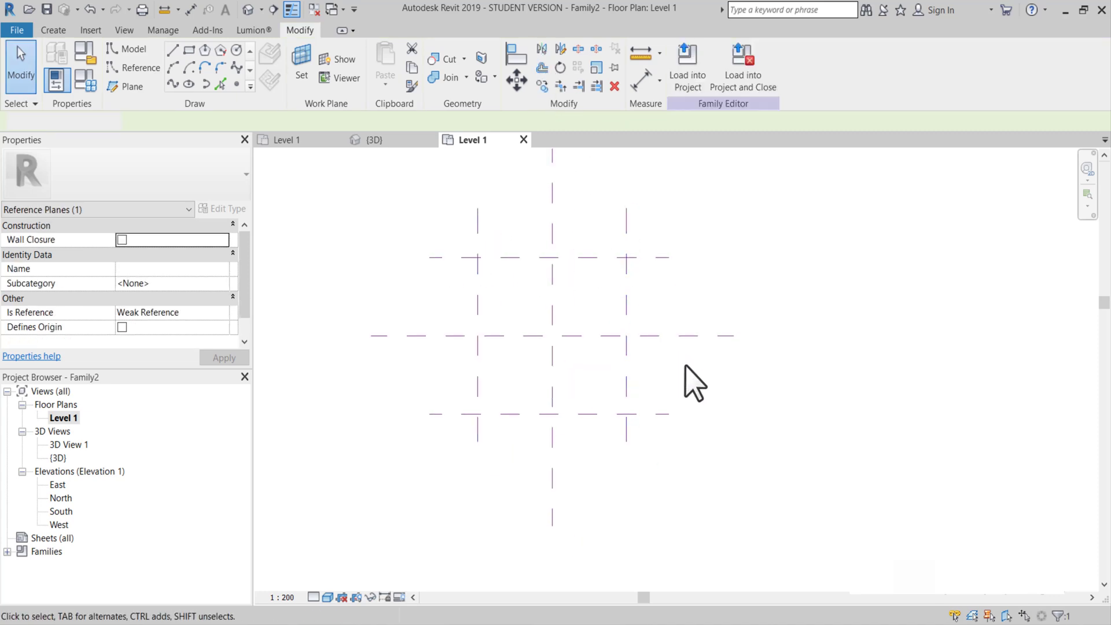
Step: Copy the upper horizontal reference plane 10000 upward
scroll(627, 347, "up", 2)
left_click(665, 288)
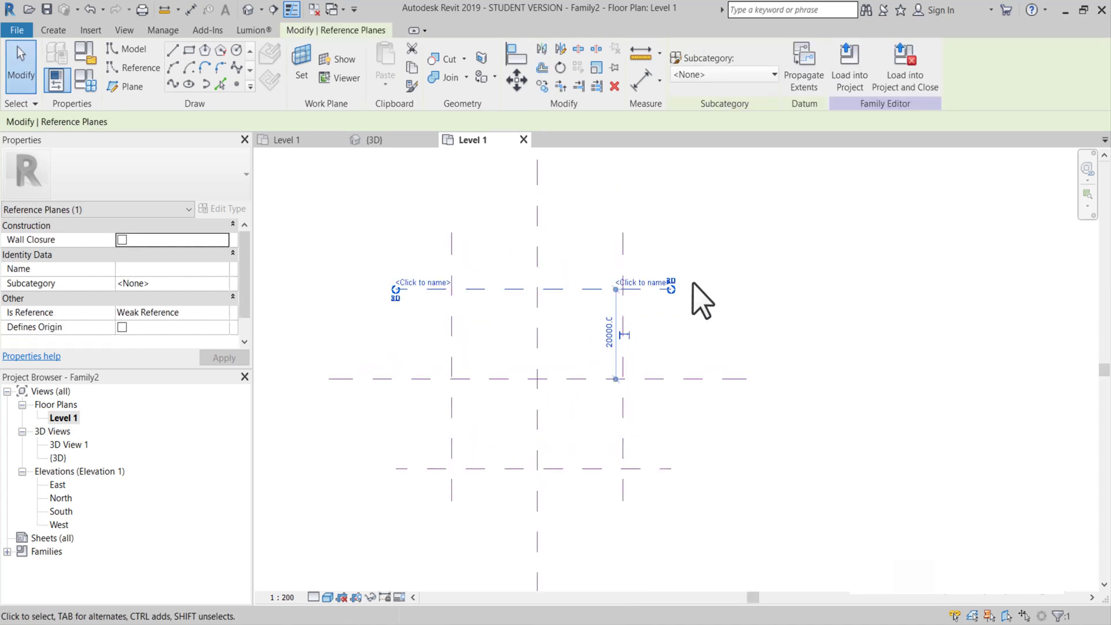
left_click(541, 85)
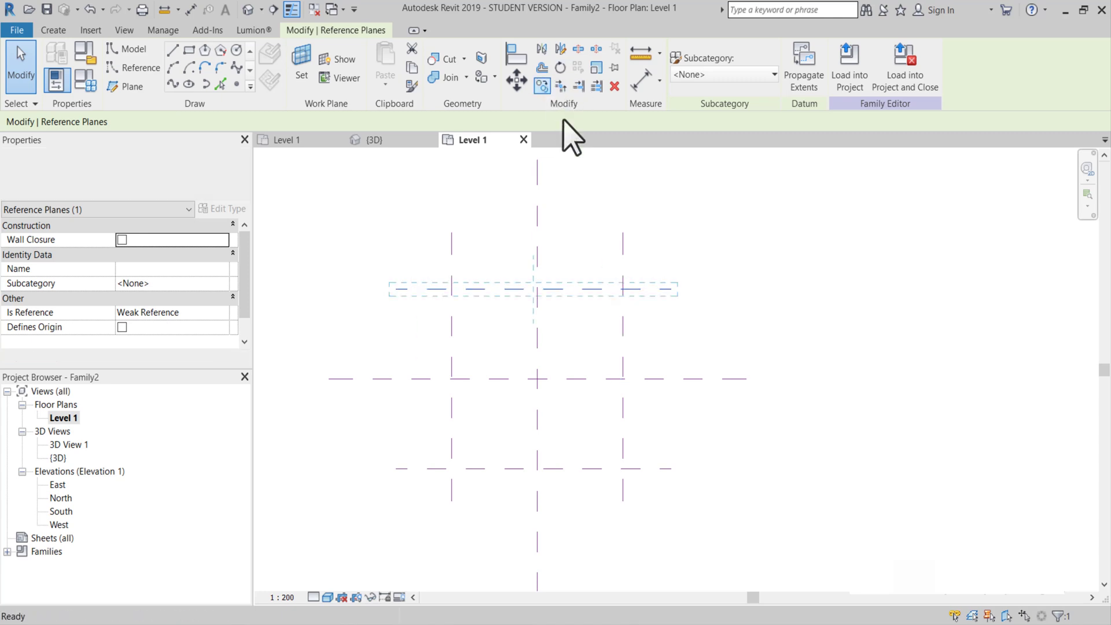
left_click(593, 288)
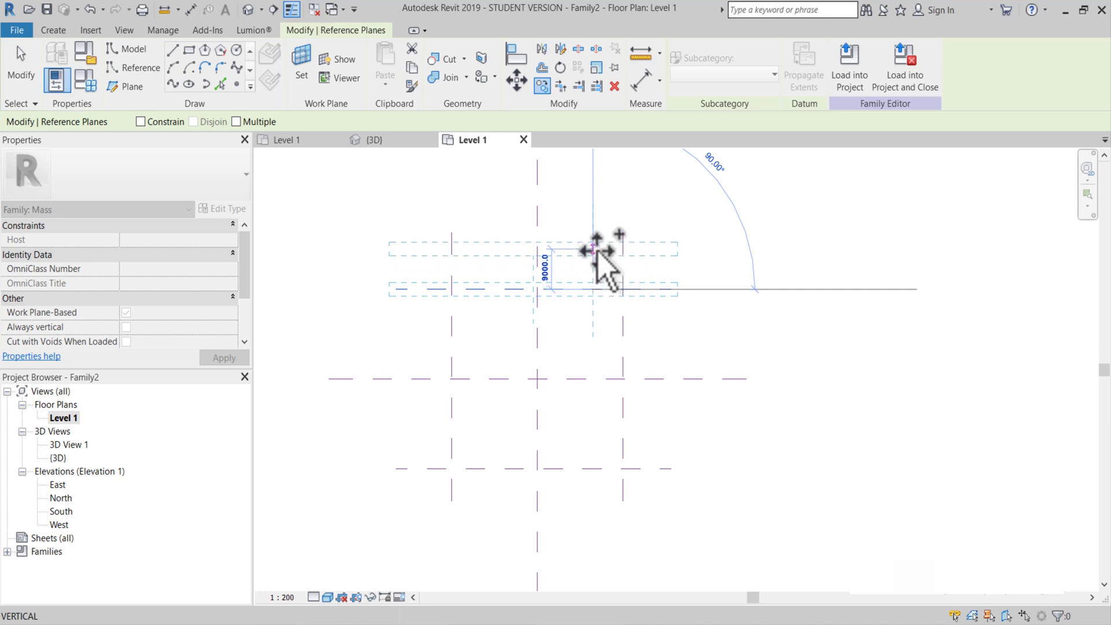
left_click(596, 244)
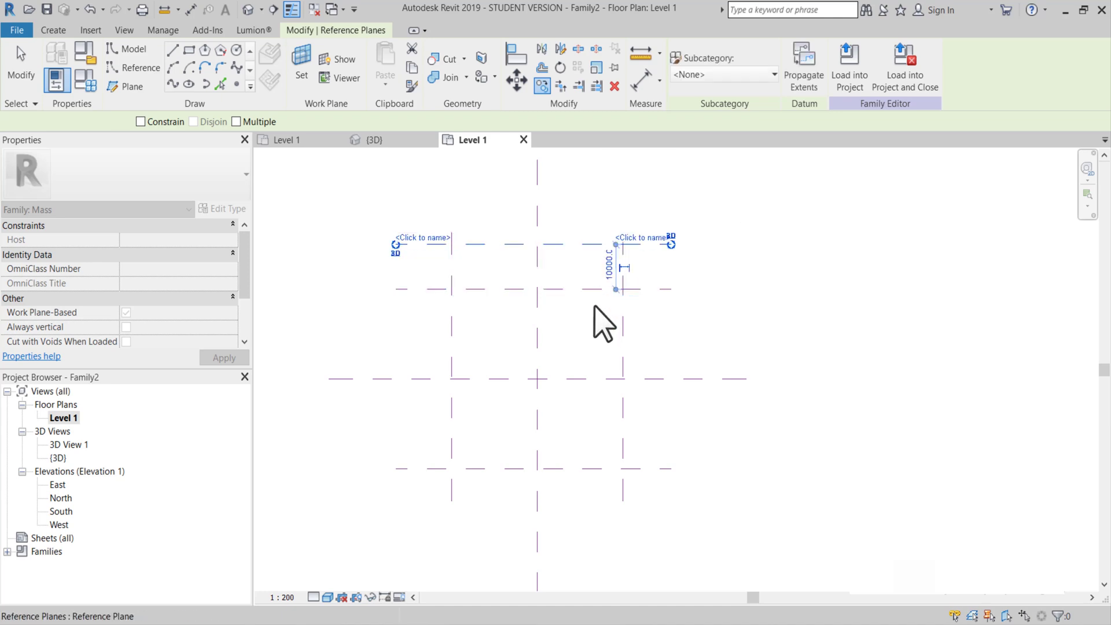
key("Escape")
Step: Mirror the topmost horizontal reference plane about the horizontal centre plane
middle_click_drag(602, 319, 628, 316)
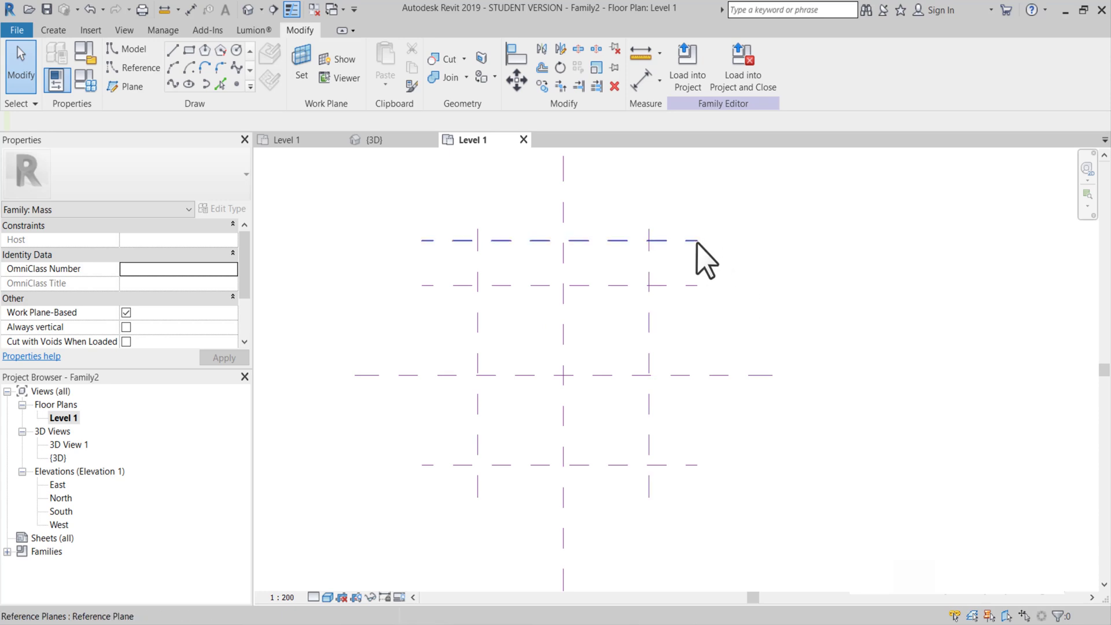
left_click(675, 241)
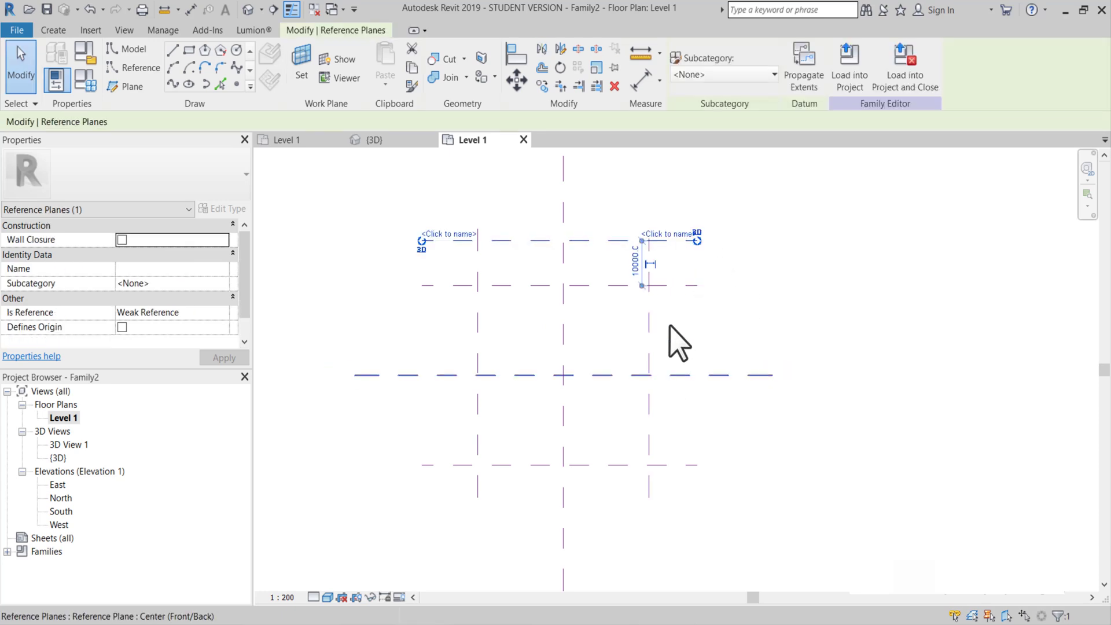
left_click(542, 49)
left_click(700, 375)
key("Escape")
Step: Copy the left vertical reference plane 5000 outward to the left
left_click(478, 338)
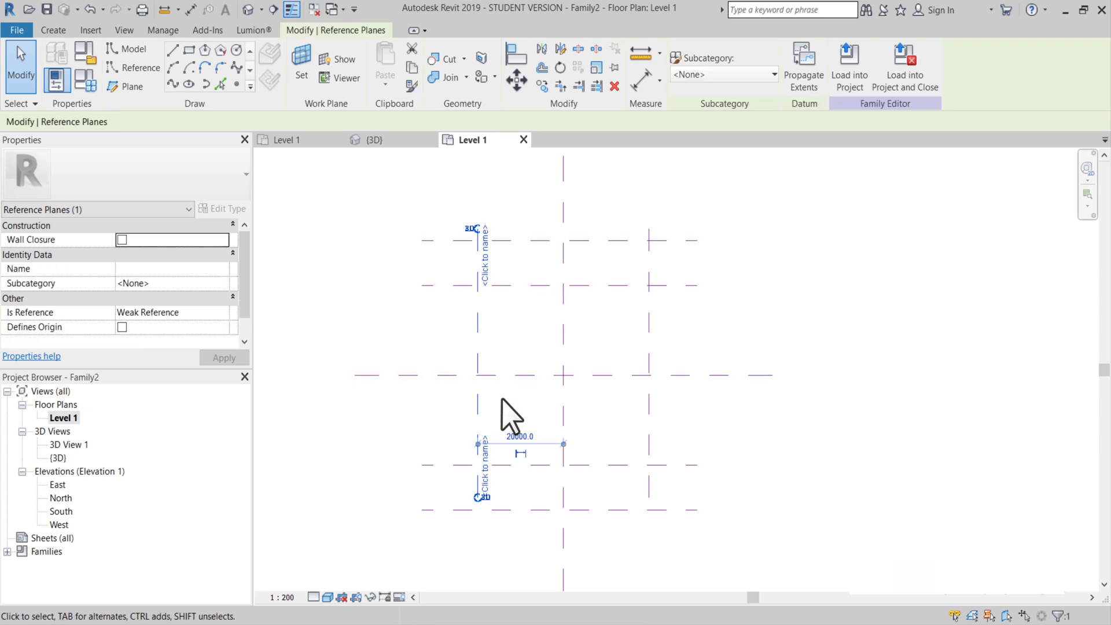
left_click(541, 86)
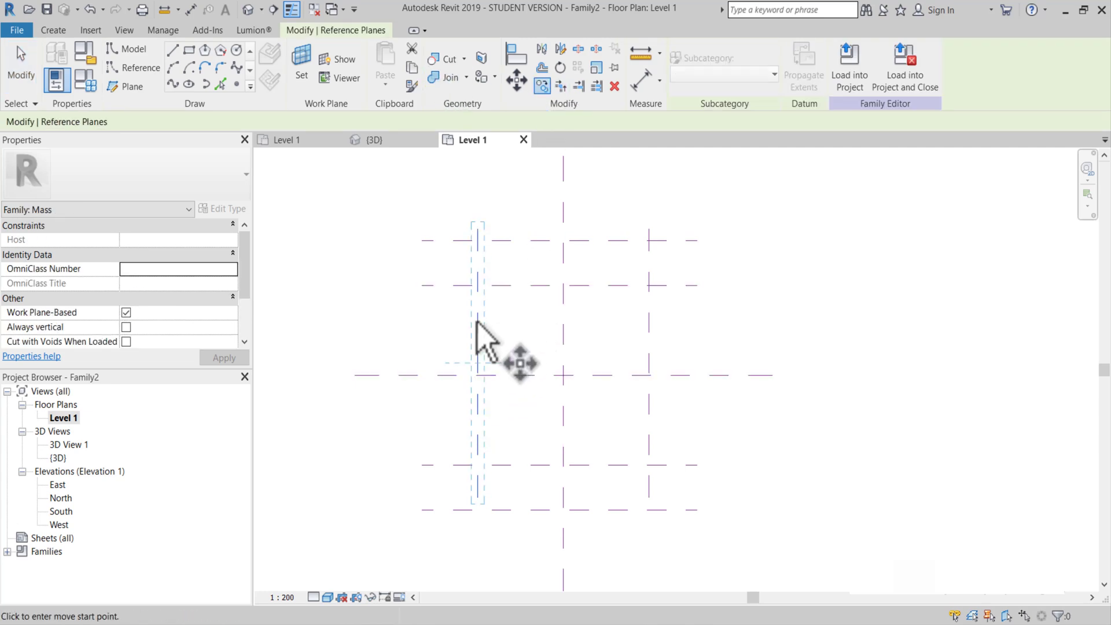
left_click(478, 317)
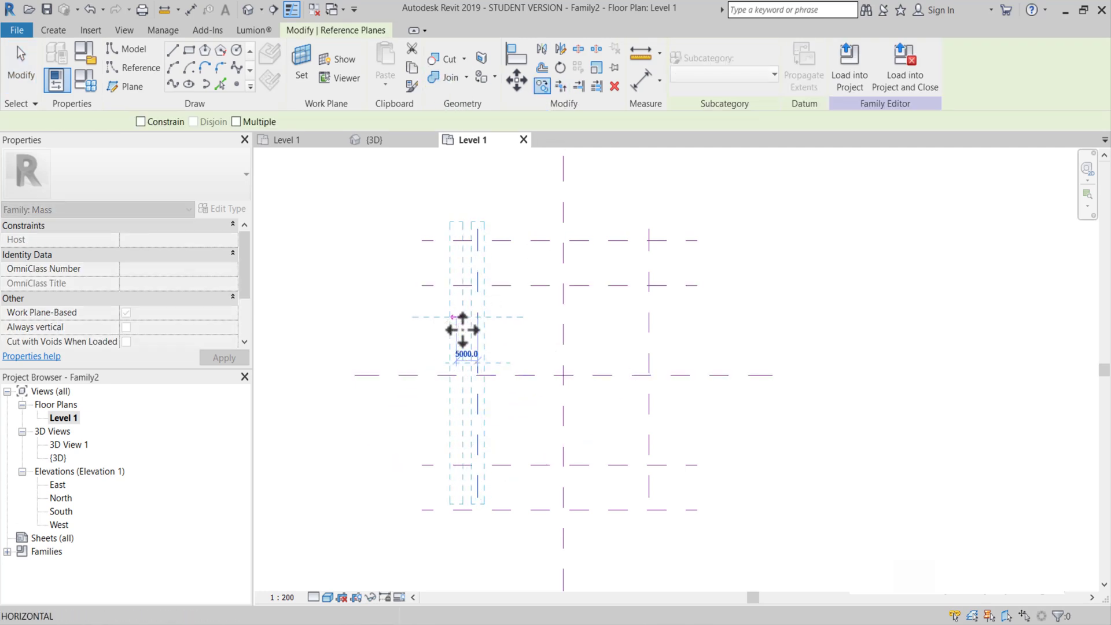
left_click(457, 326)
key("Escape")
Step: Mirror the outermost left vertical reference plane about the vertical centre plane
left_click(457, 346)
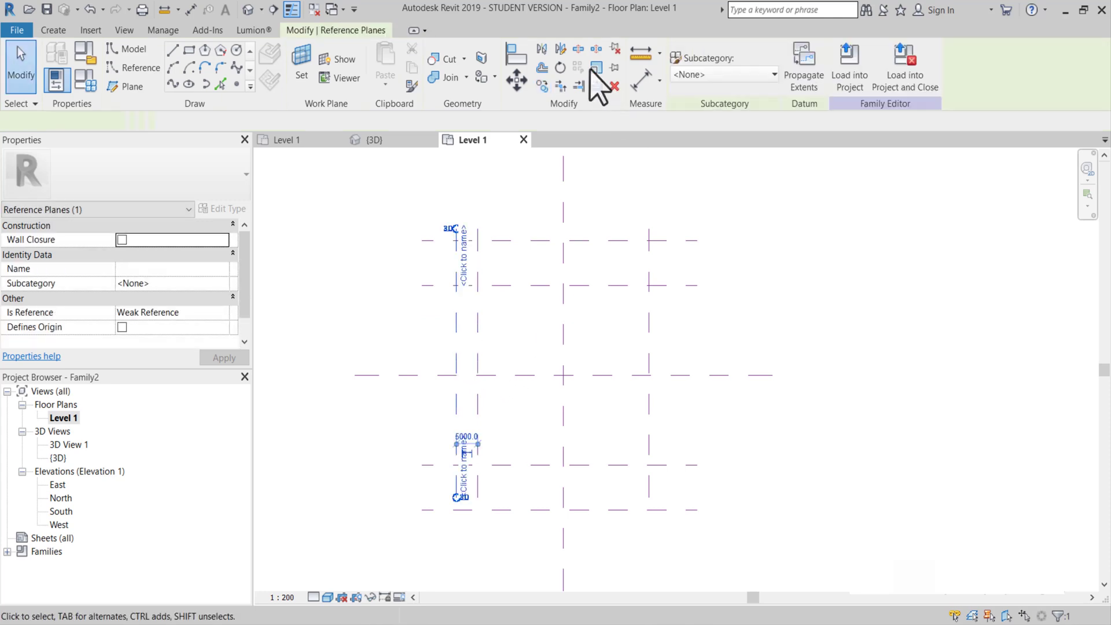
left_click(541, 50)
left_click(566, 341)
key("Escape")
scroll(649, 347, "down", 1)
middle_click_drag(650, 348, 634, 283)
scroll(632, 384, "up", 1)
middle_click_drag(547, 291, 536, 280)
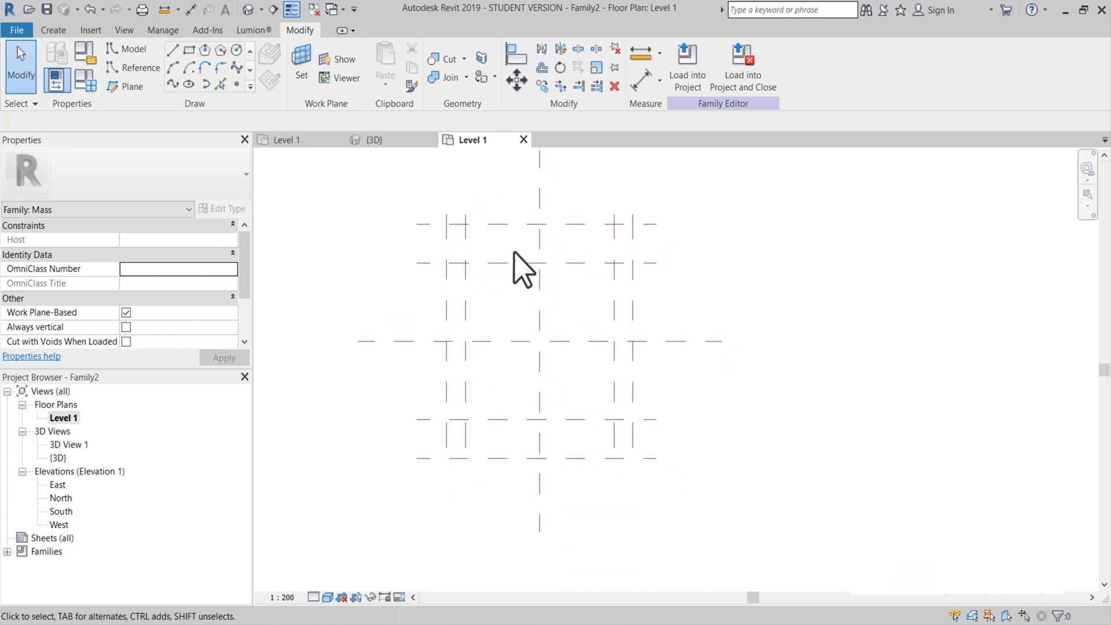
Step: Place nine reference points in a 3 by 3 grid at the intersections of the centre planes and the planes 20000 from them
left_click(236, 84)
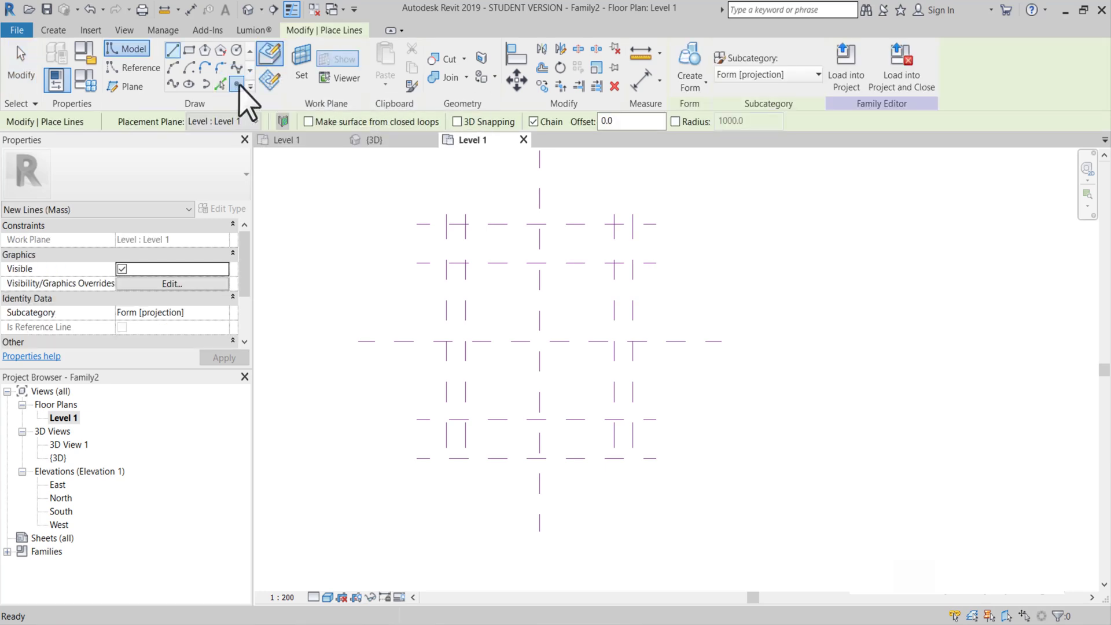
middle_click_drag(516, 258, 441, 258)
scroll(488, 302, "up", 1)
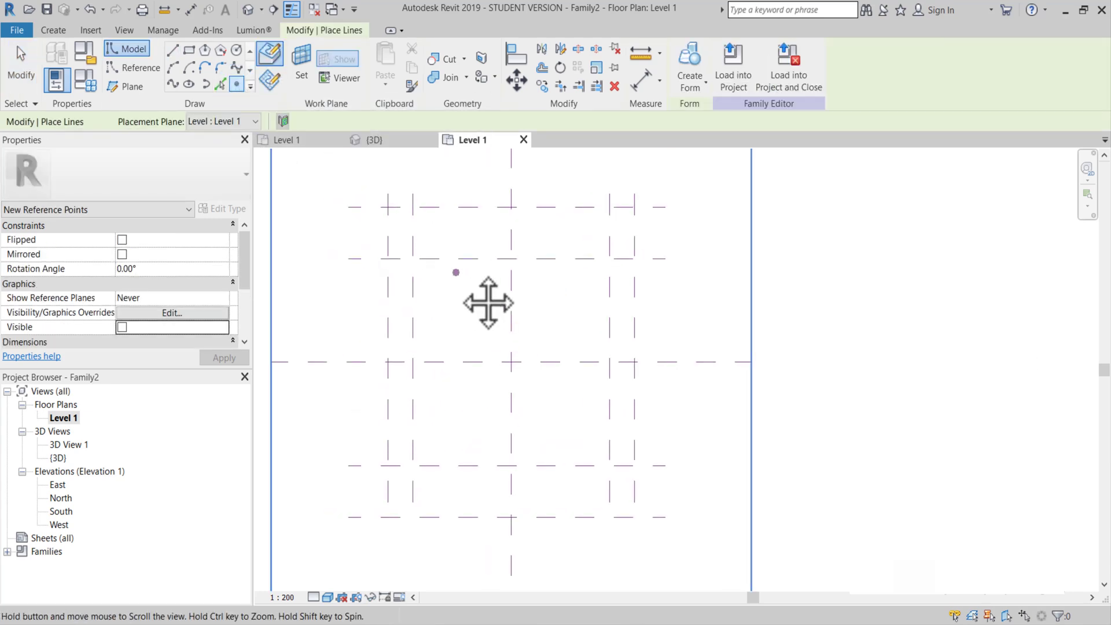
left_click(414, 256)
left_click(512, 256)
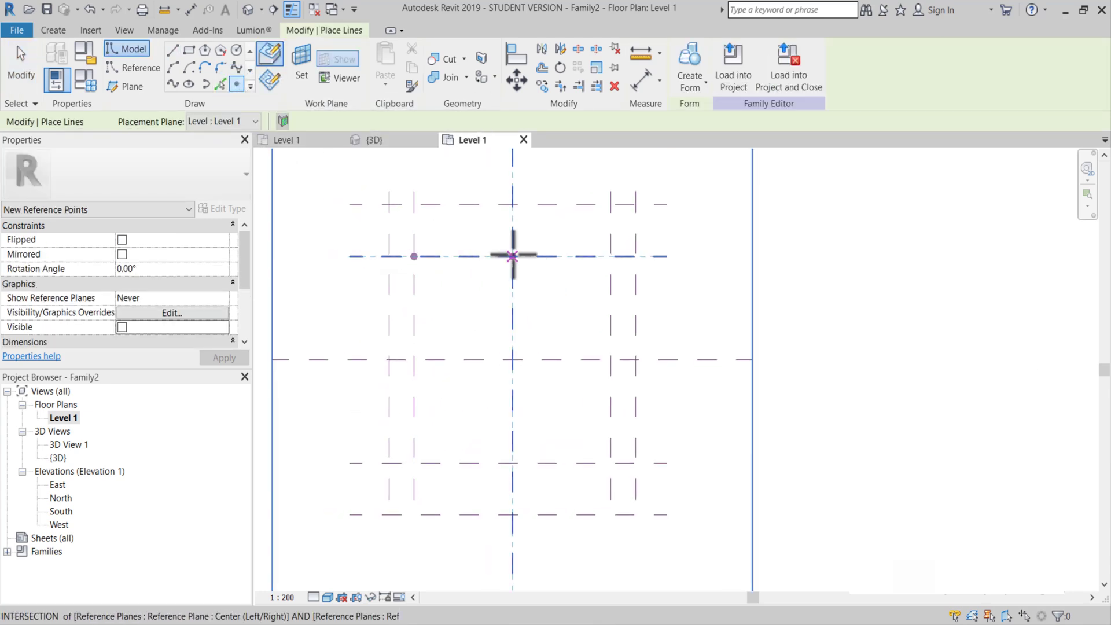
left_click(610, 257)
left_click(414, 359)
left_click(512, 359)
left_click(611, 360)
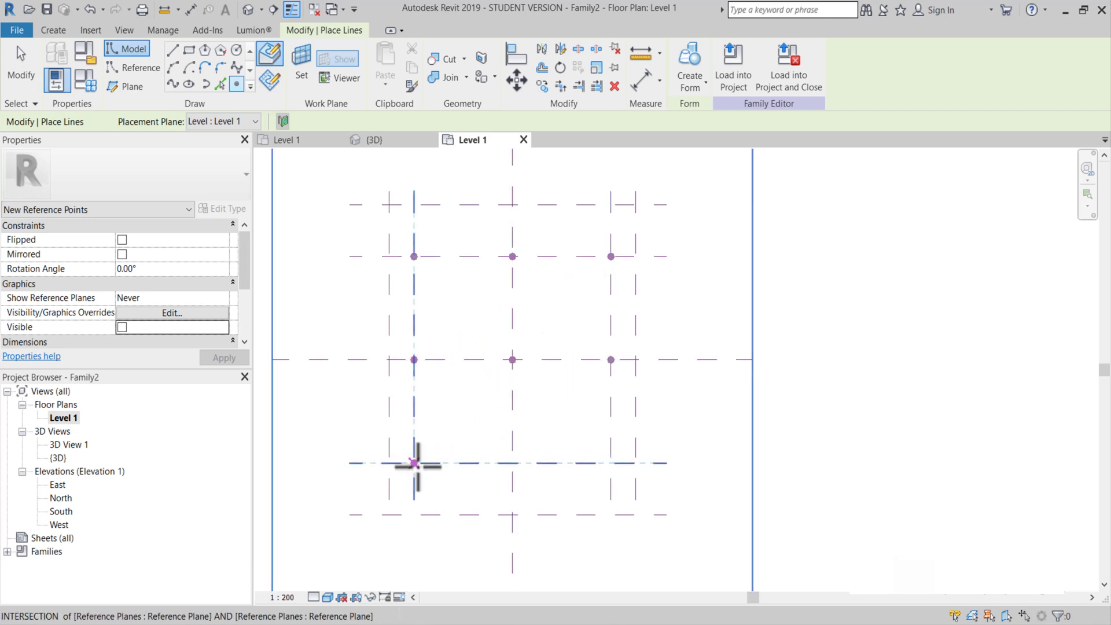
left_click(414, 463)
left_click(511, 462)
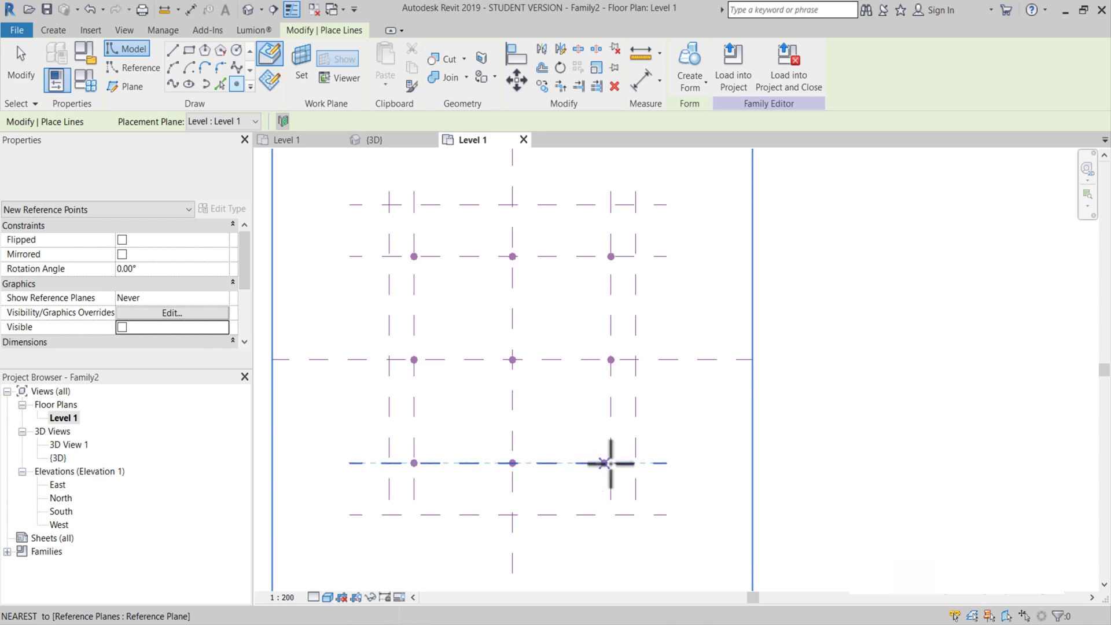
left_click(610, 462)
key("Escape")
key("Escape")
scroll(565, 367, "down", 2)
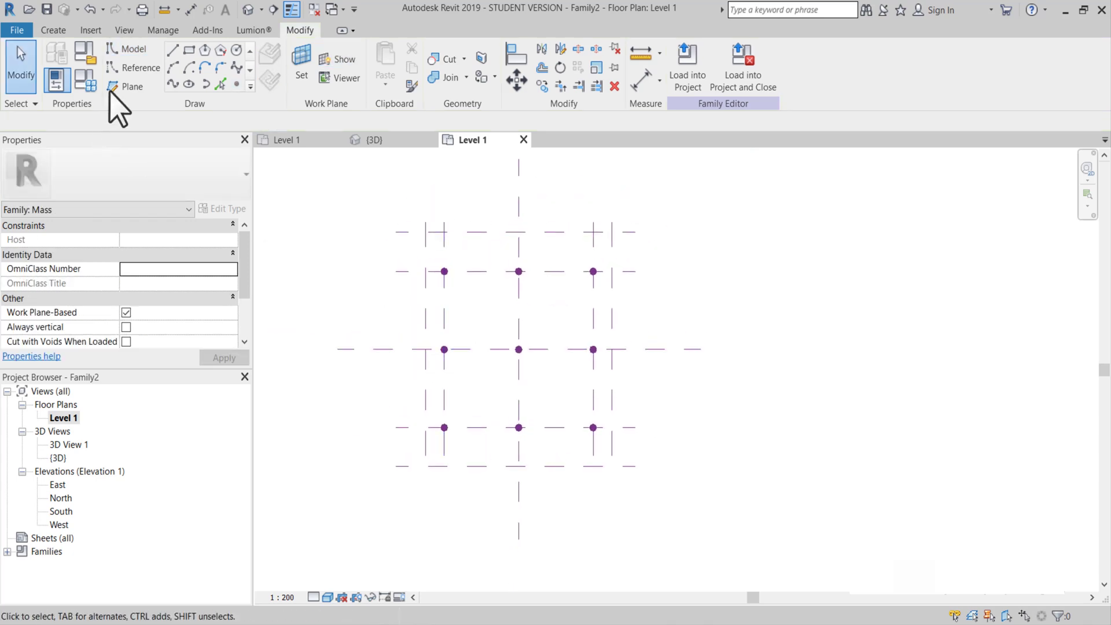
Step: Draw a reference line as a spline through the three points of the upper row
left_click(134, 67)
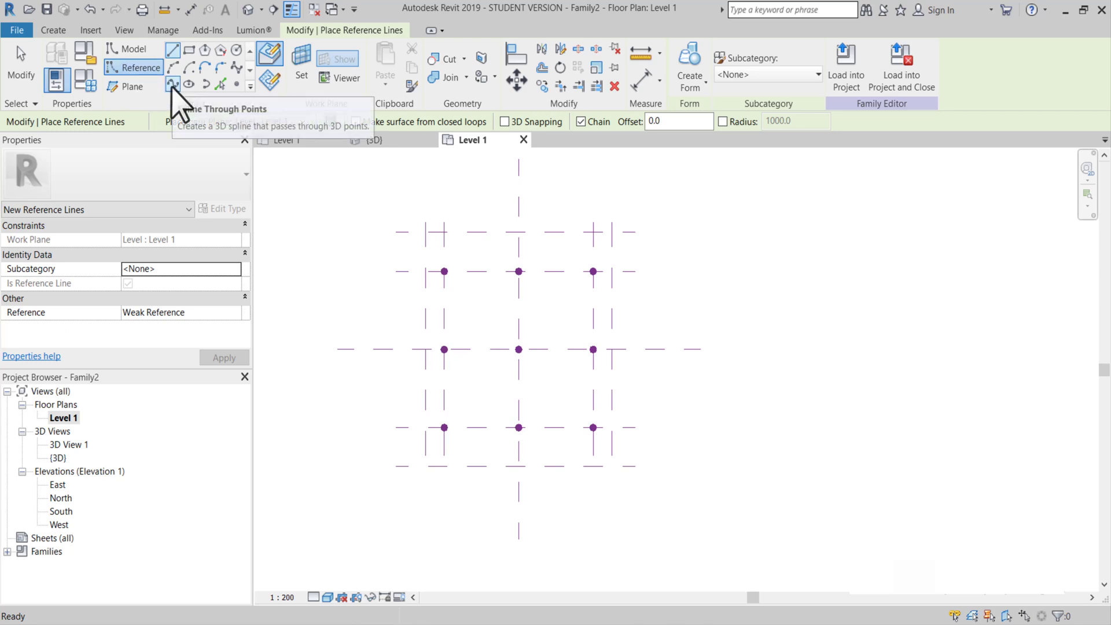
left_click(171, 85)
scroll(443, 272, "up", 1)
left_click(443, 271)
left_click(529, 271)
left_click(615, 272)
key("Escape")
Step: Draw a second reference spline through the three points of the middle row
left_click(444, 362)
left_click(529, 361)
left_click(615, 362)
key("Escape")
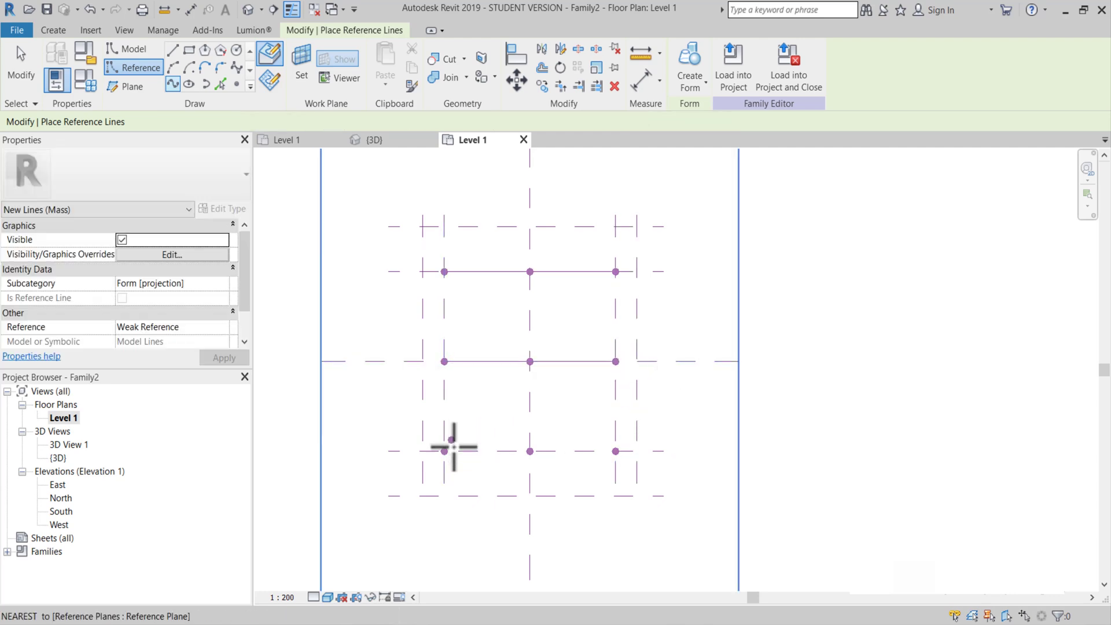
Step: Draw a third reference spline through the three points of the lower row and view the splines in 3D
left_click(444, 450)
left_click(615, 451)
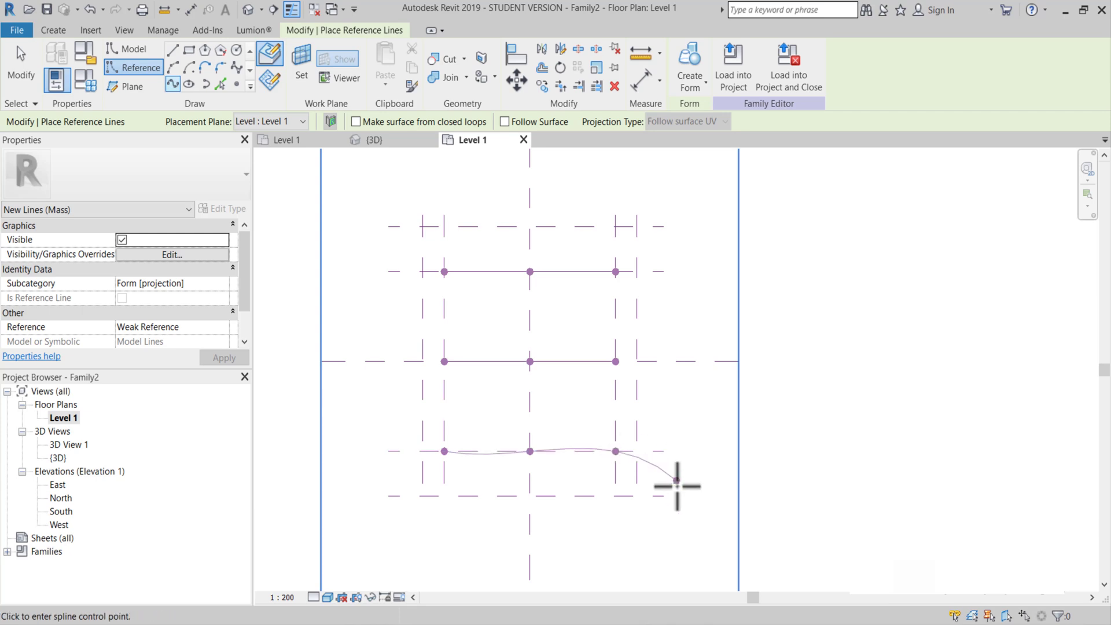
key("Escape")
key("z")
key("f")
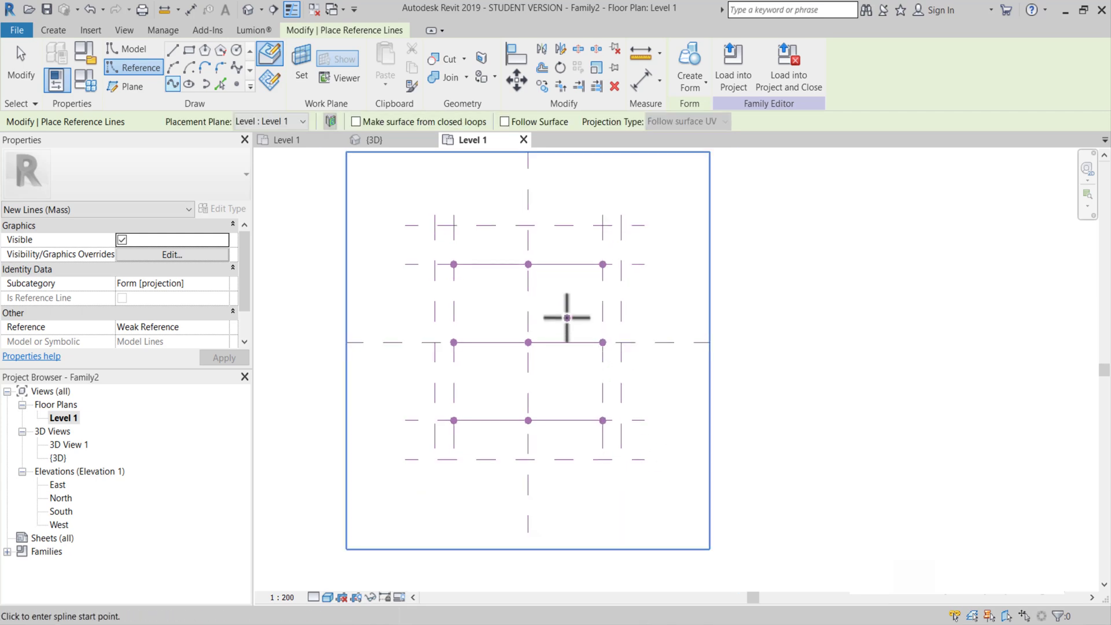
left_click(359, 140)
middle_click_drag(565, 337, 556, 367, "shift")
scroll(565, 374, "up", 5)
key("Escape")
key("Escape")
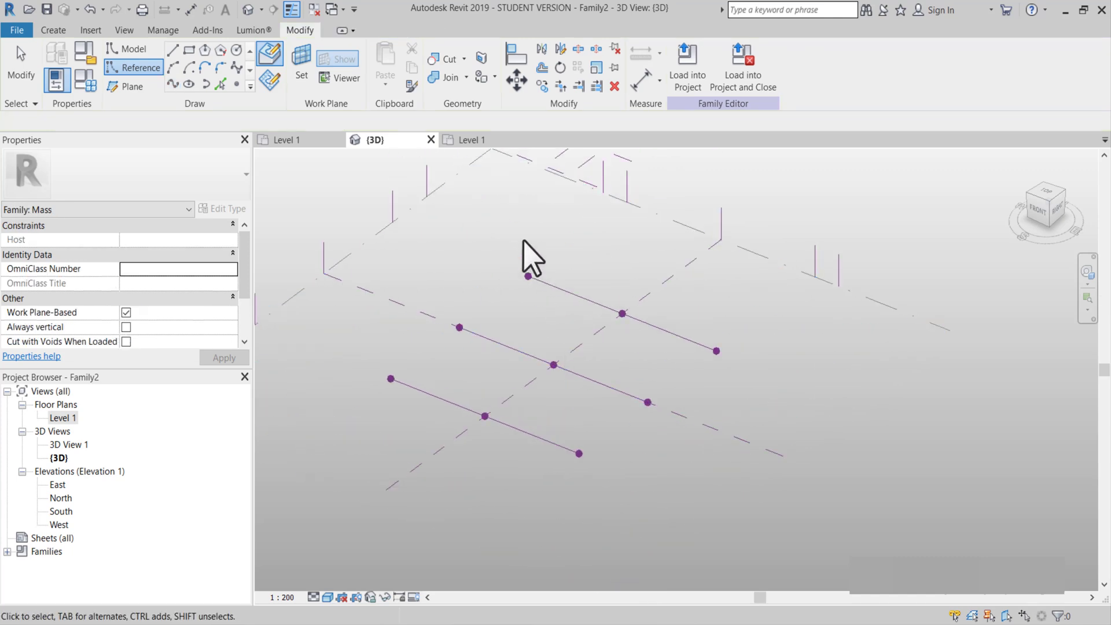
middle_click_drag(528, 308, 547, 301)
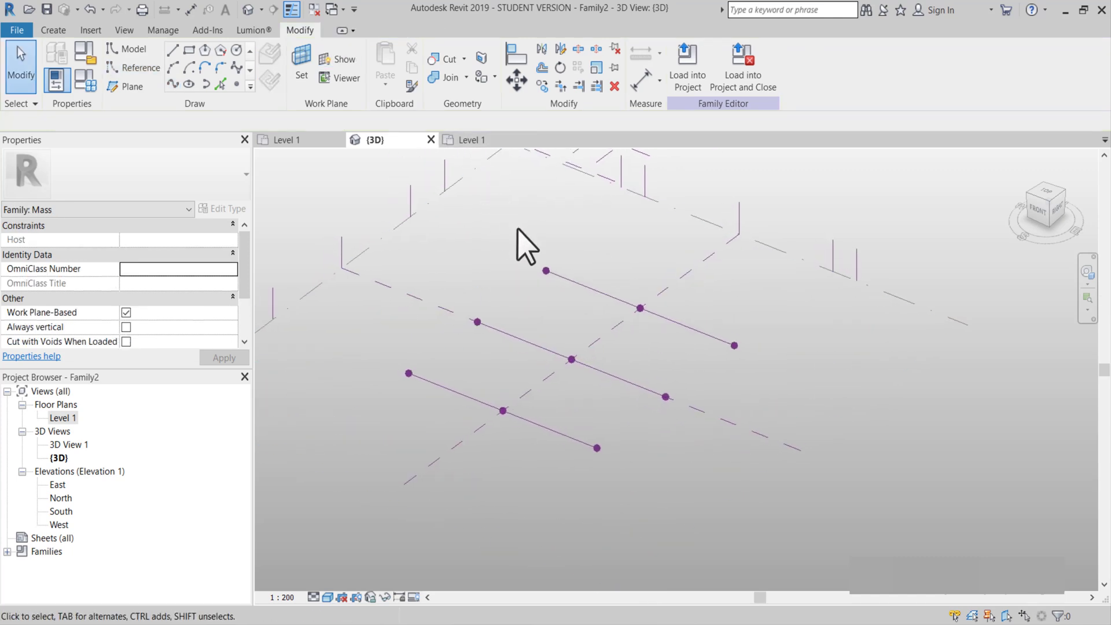
Step: Associate the centre reference point's Offset with a new Length family parameter named EN ÜST NOKTA
left_click(479, 141)
scroll(546, 347, "up", 2)
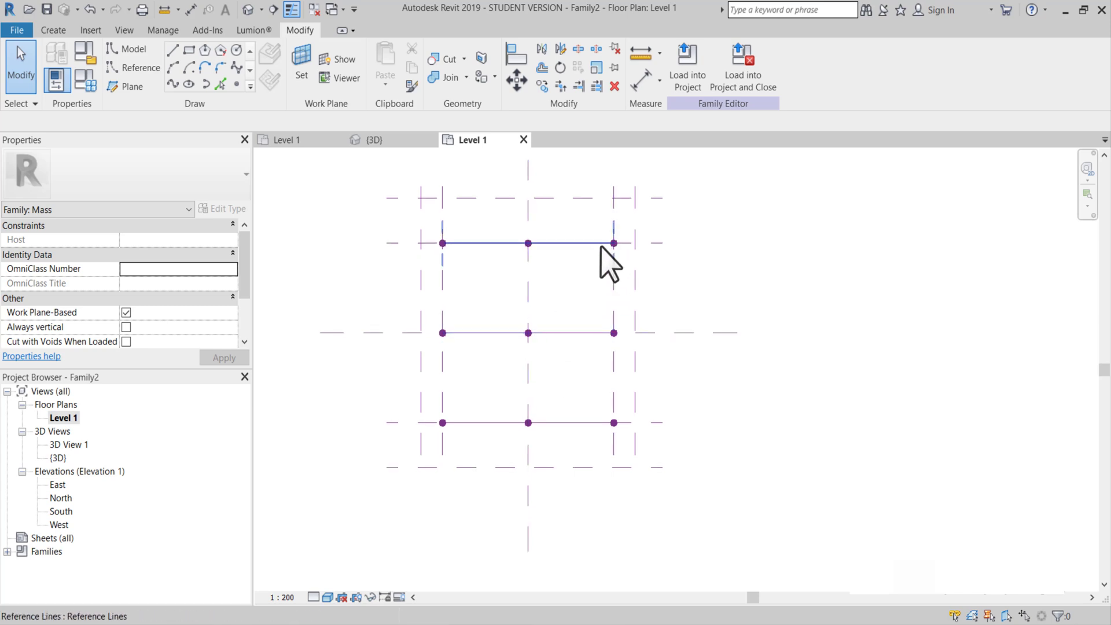
scroll(608, 260, "up", 1)
middle_click_drag(607, 261, 567, 330)
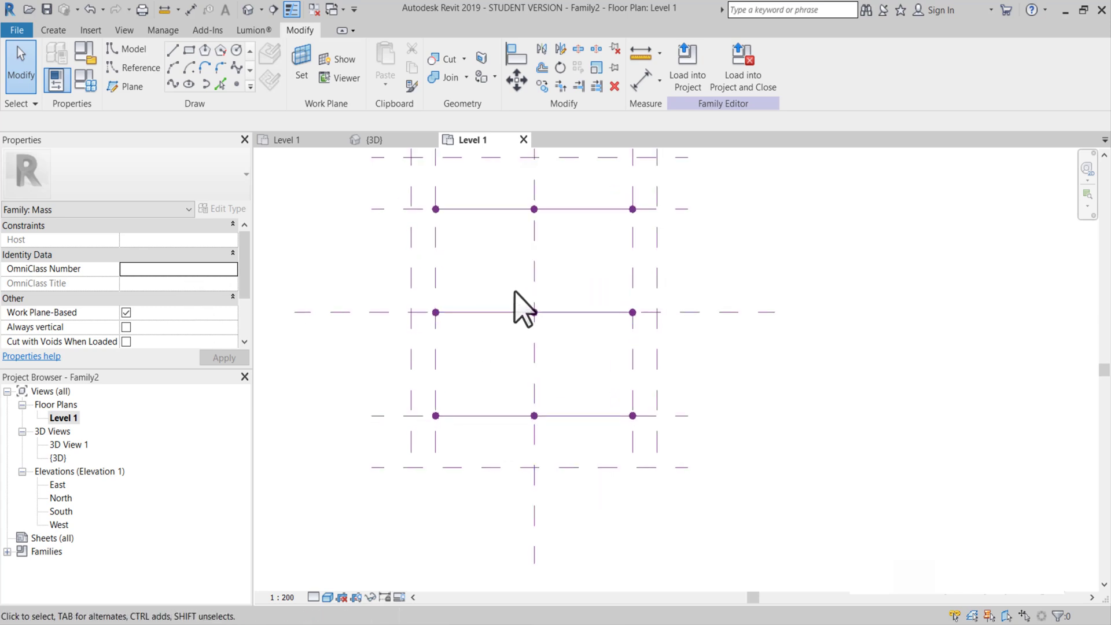
left_click_drag(576, 341, 574, 344)
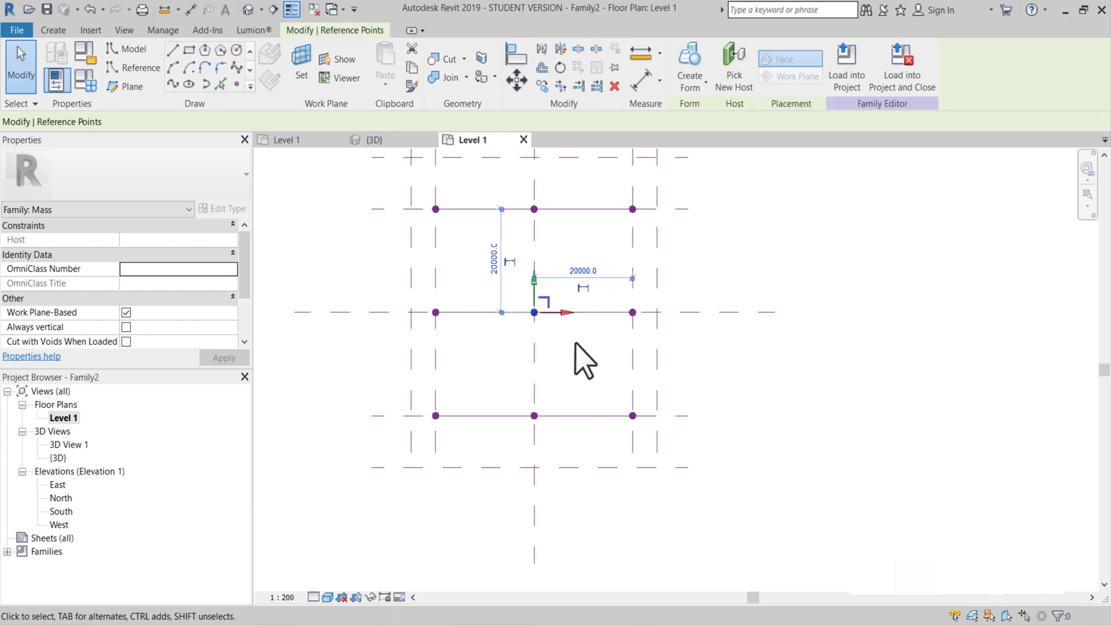
scroll(188, 289, "down", 5)
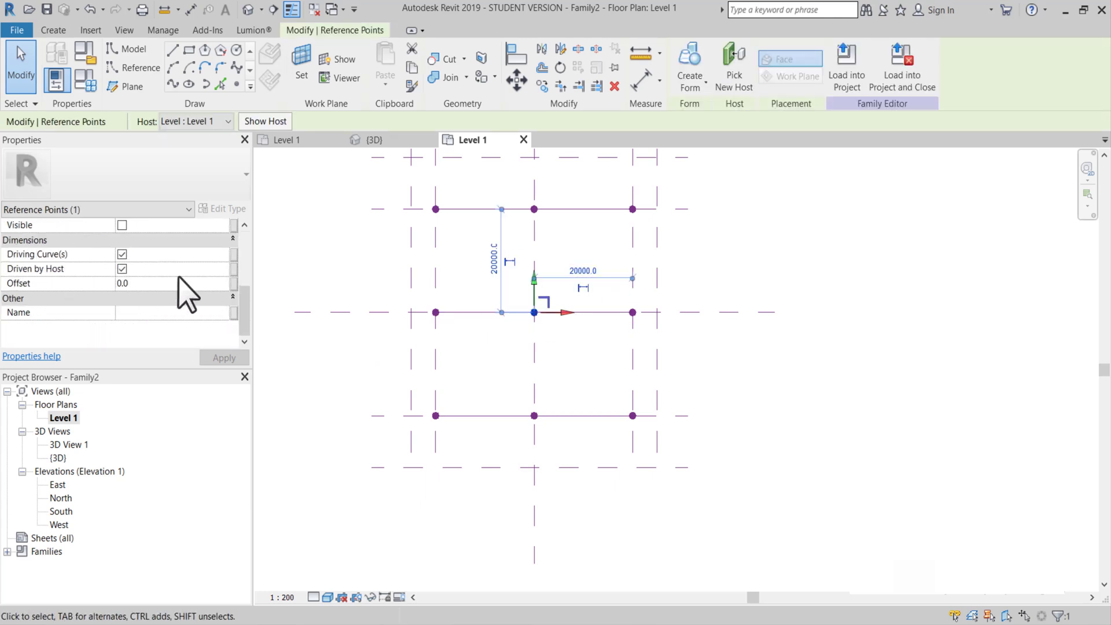
left_click(233, 284)
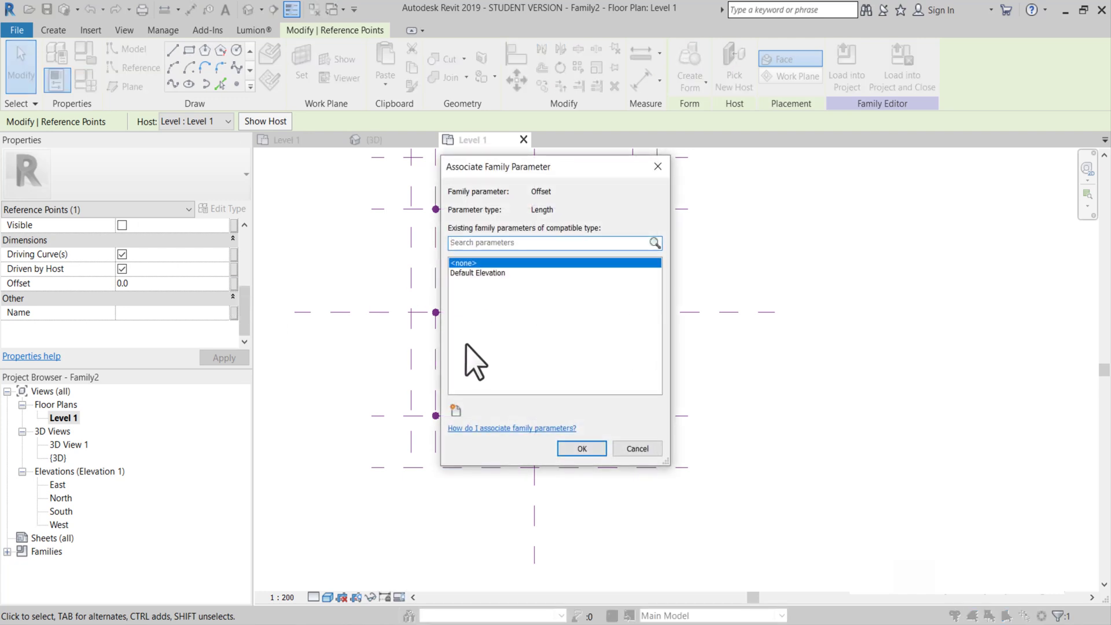
left_click(457, 409)
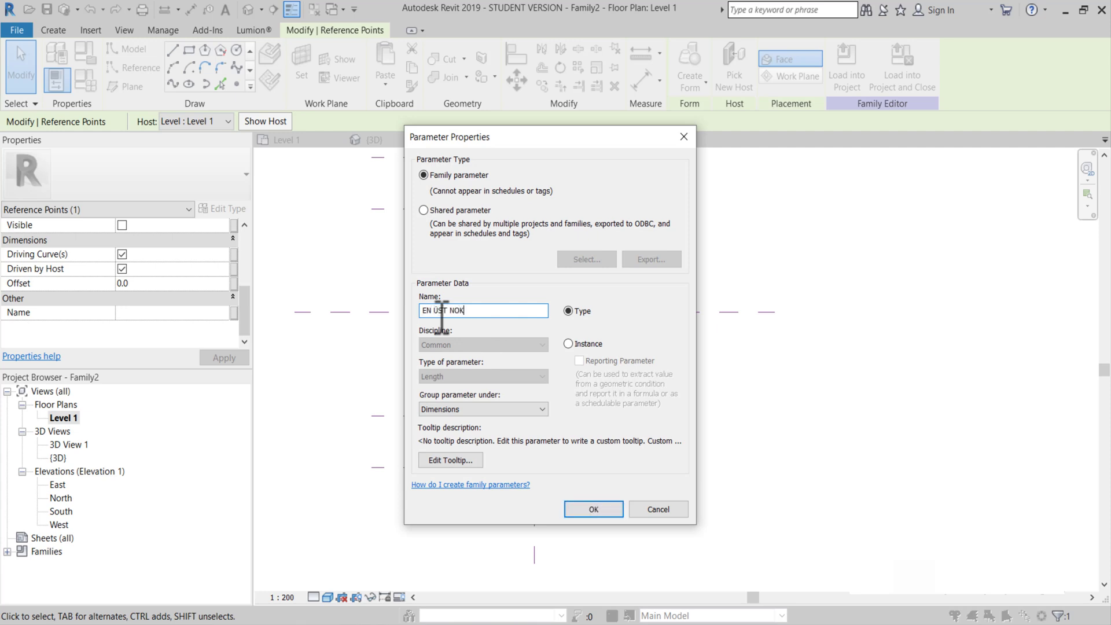
left_click(593, 509)
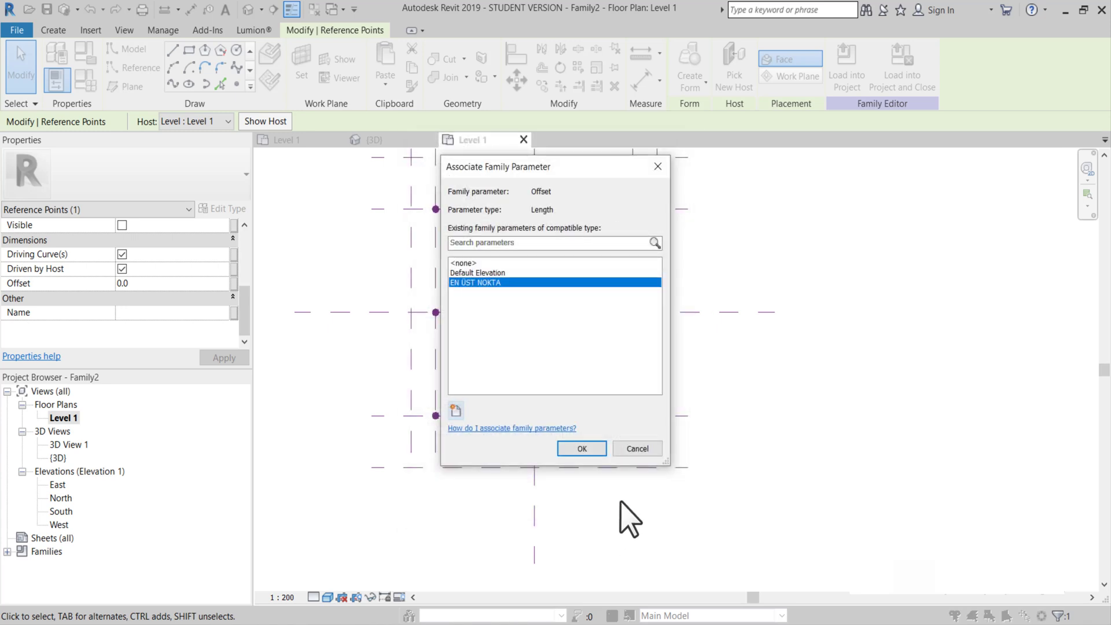
left_click(581, 448)
Step: Associate the Offset of the middle points in the upper and lower rows with a new family parameter named EN ALT NOKTALAR
middle_click_drag(571, 434, 570, 310)
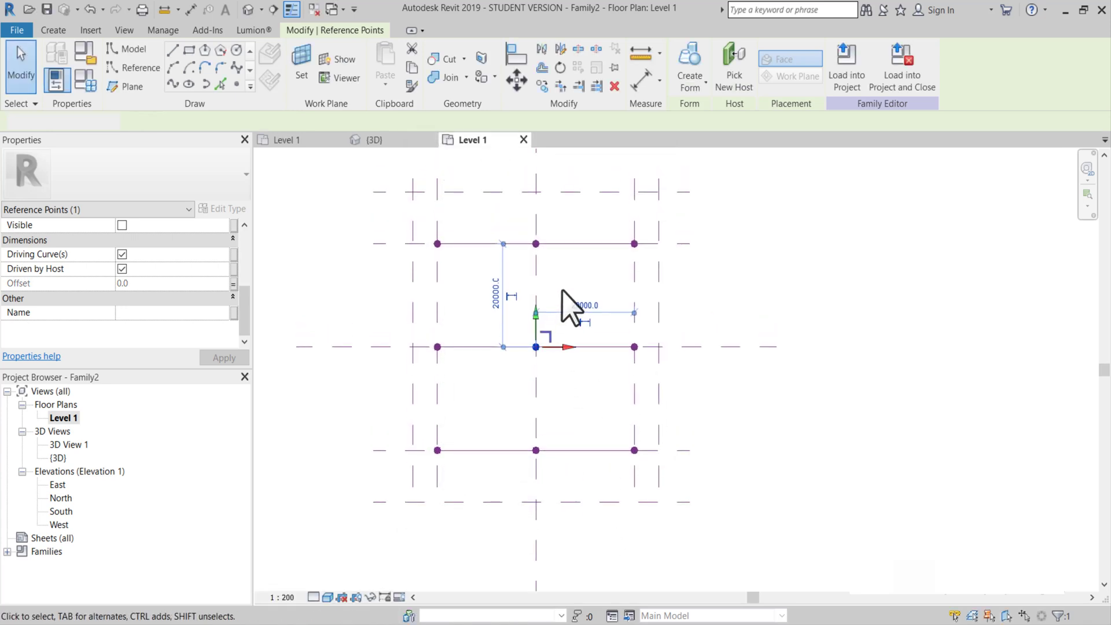
left_click(570, 307)
left_click(538, 245)
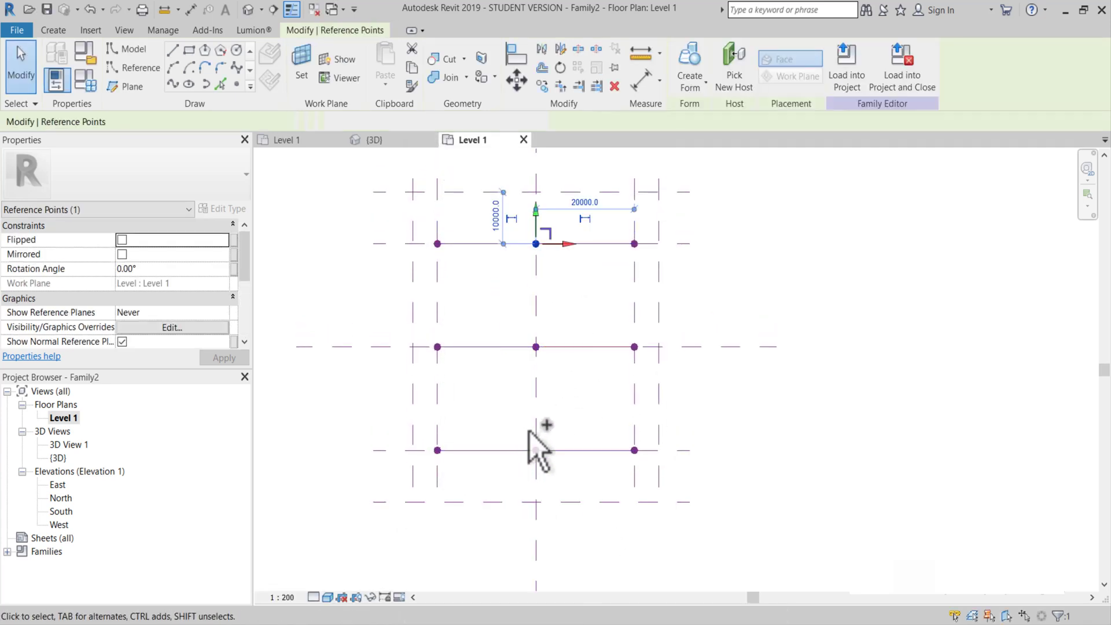
left_click(157, 307)
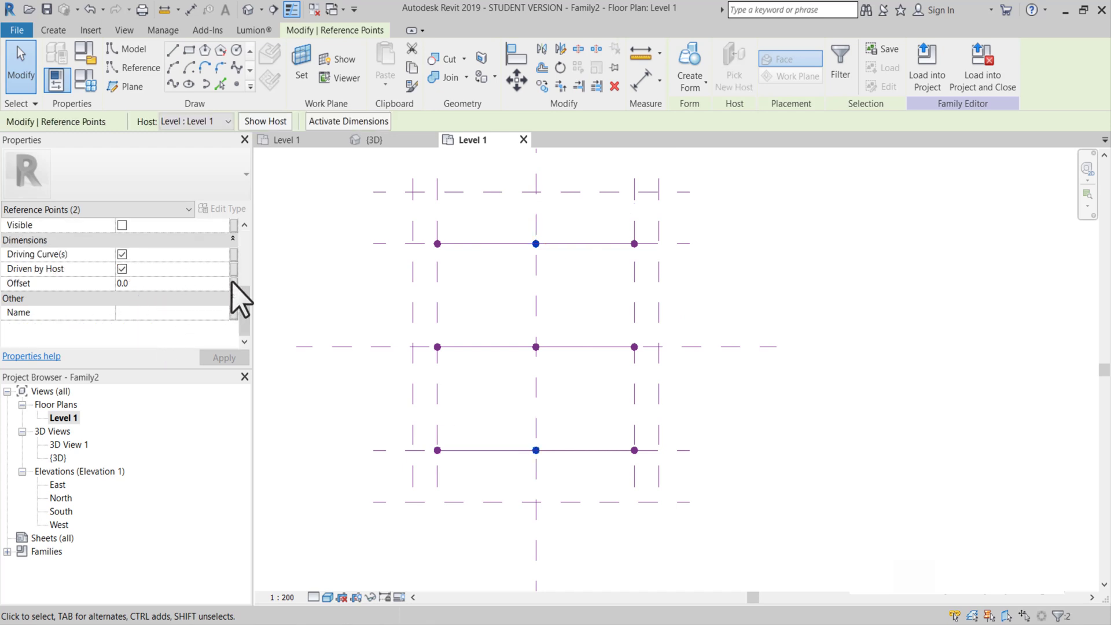
left_click(234, 282)
left_click(455, 410)
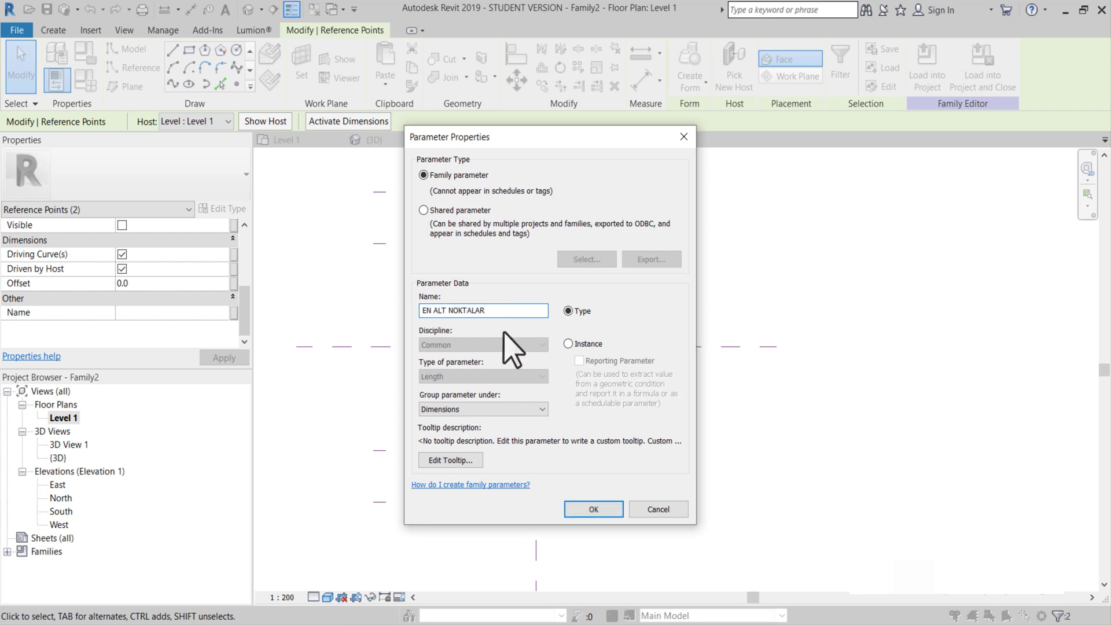
left_click(578, 509)
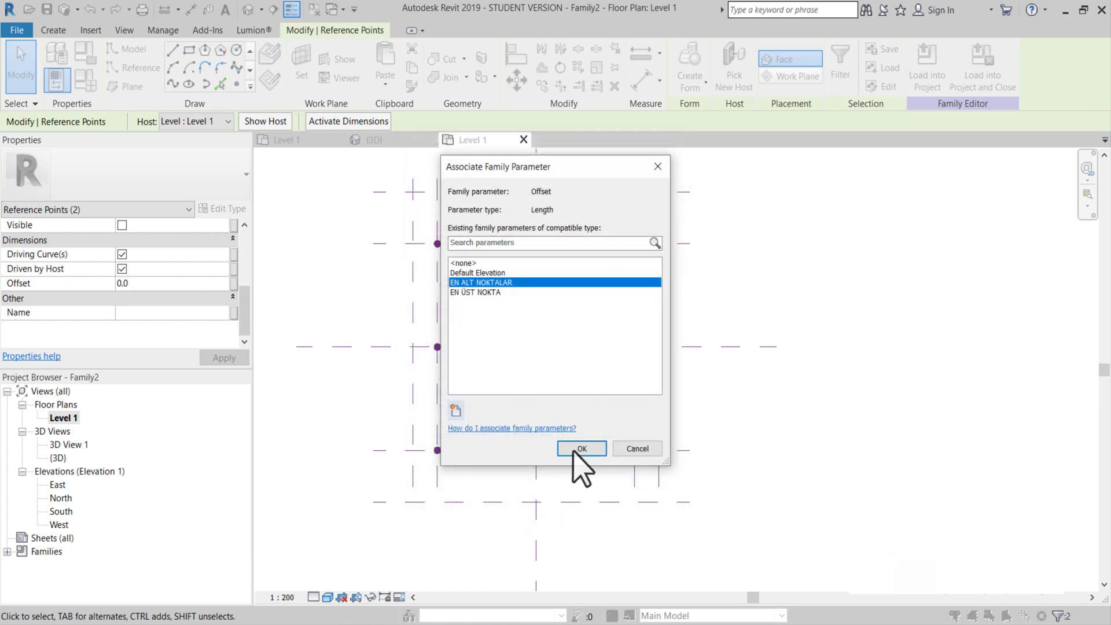
left_click(576, 450)
left_click(588, 414)
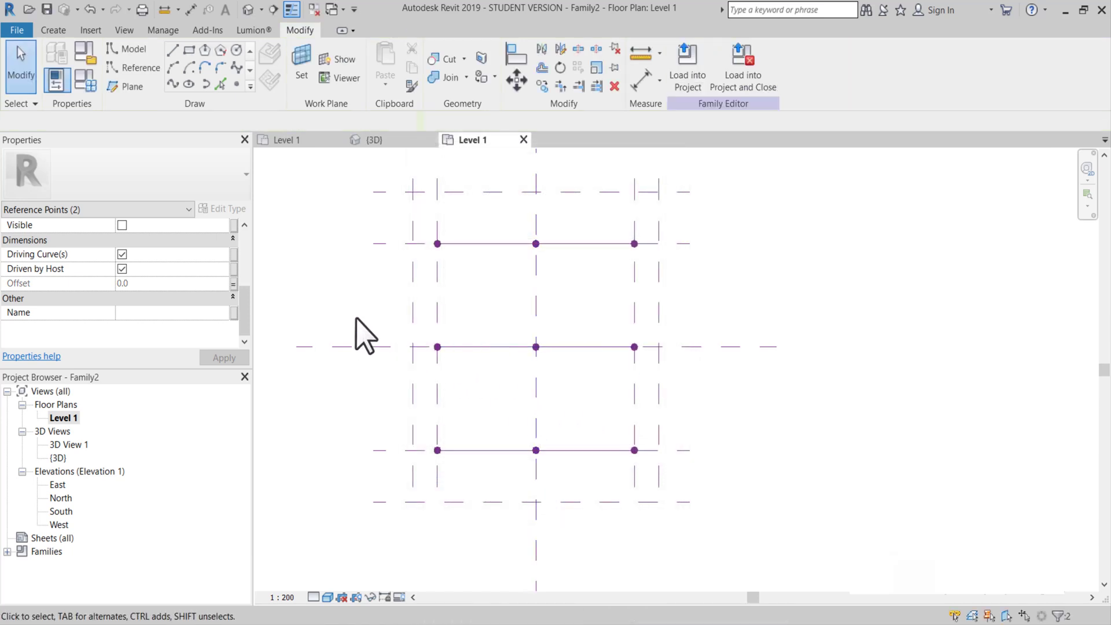
Step: Associate the Offset of the two end points of the middle row with a new family parameter named KENAR NOKTALAR
left_click_drag(357, 320, 462, 367)
left_click_drag(585, 311, 715, 378, "ctrl")
scroll(185, 307, "down", 3)
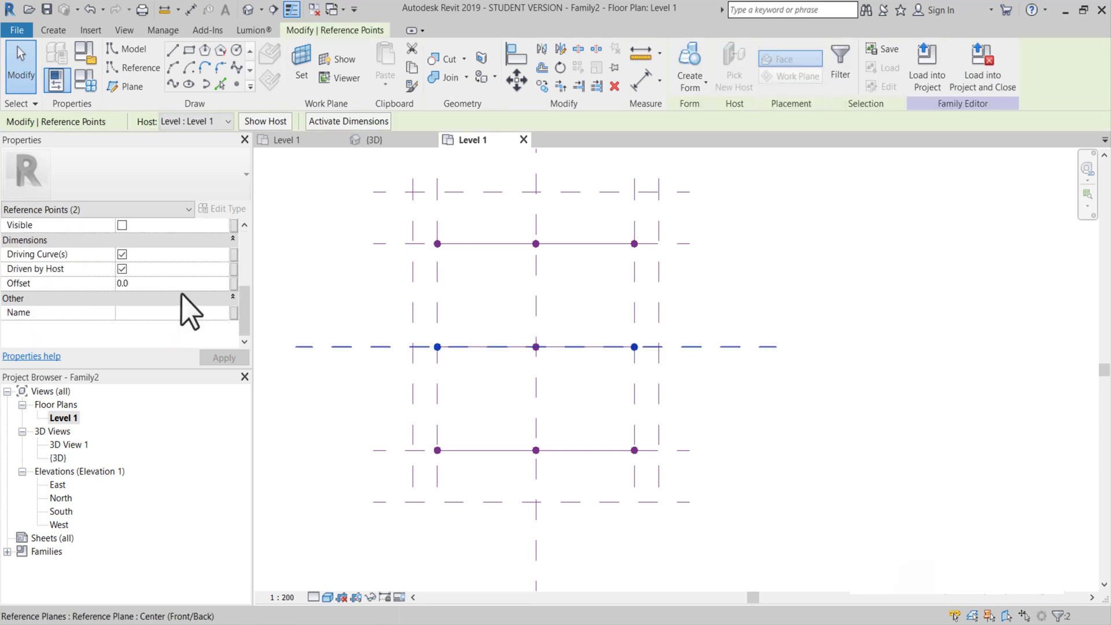
left_click(233, 283)
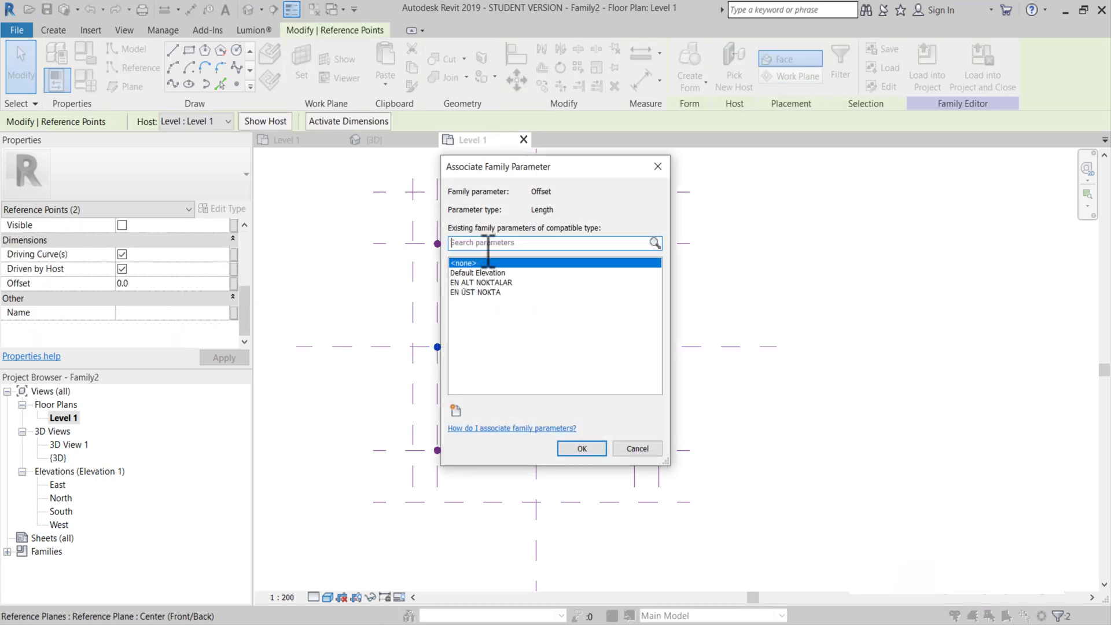
type("KEN")
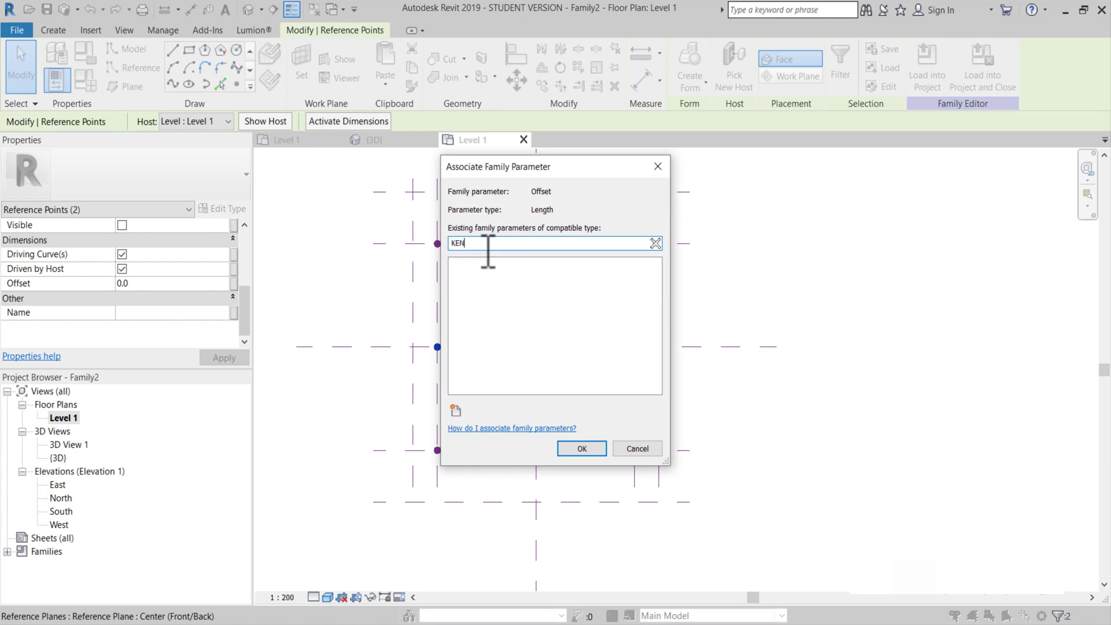
left_click(456, 409)
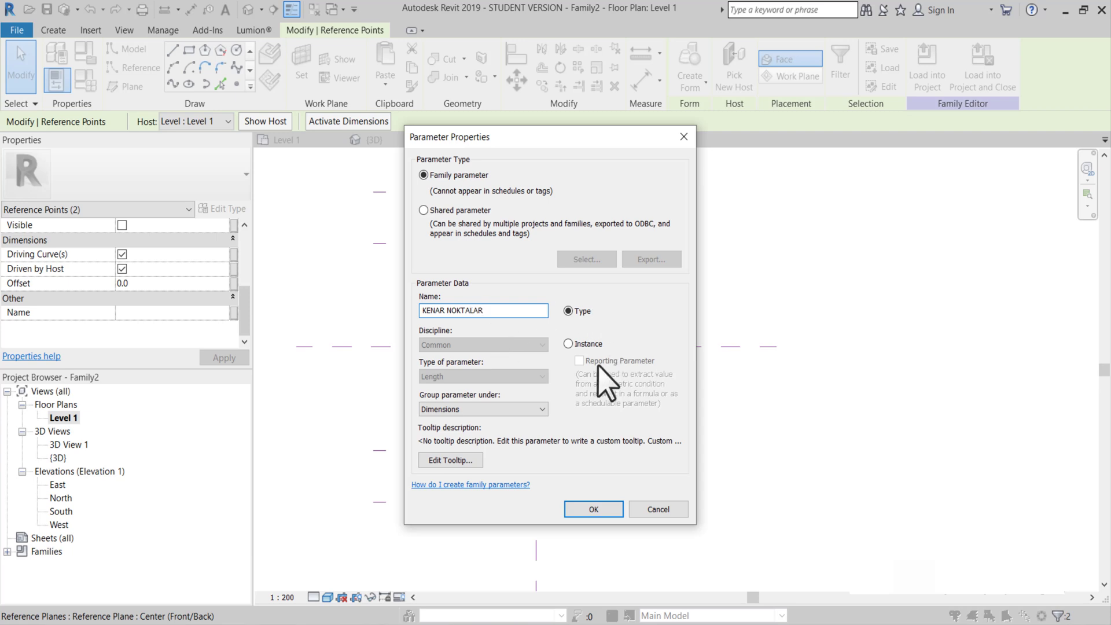
left_click(593, 514)
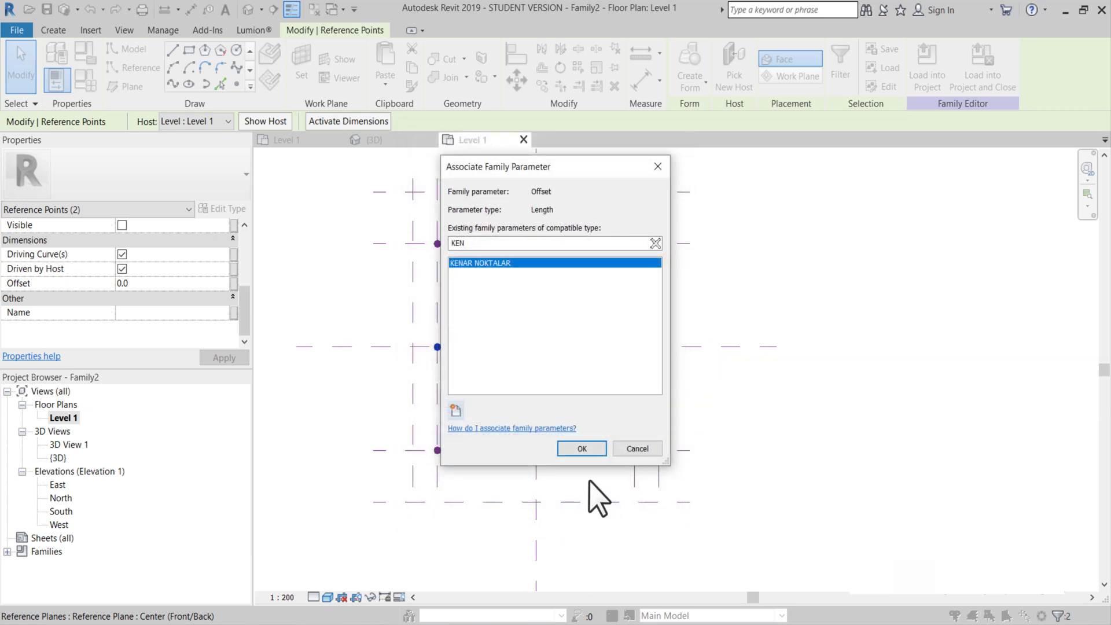
left_click(582, 448)
left_click(591, 386)
Step: Create a form surface from the three horizontal reference splines
scroll(595, 389, "down", 2)
scroll(587, 366, "up", 1)
left_click(591, 352, "ctrl")
left_click(578, 442, "ctrl")
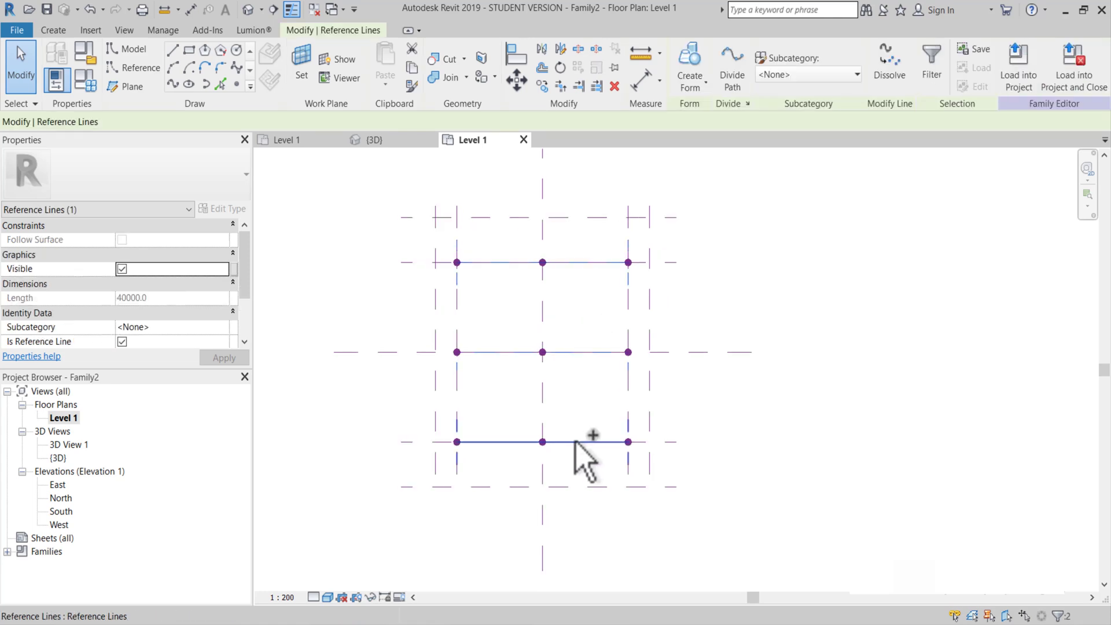
left_click(703, 84)
left_click(699, 114)
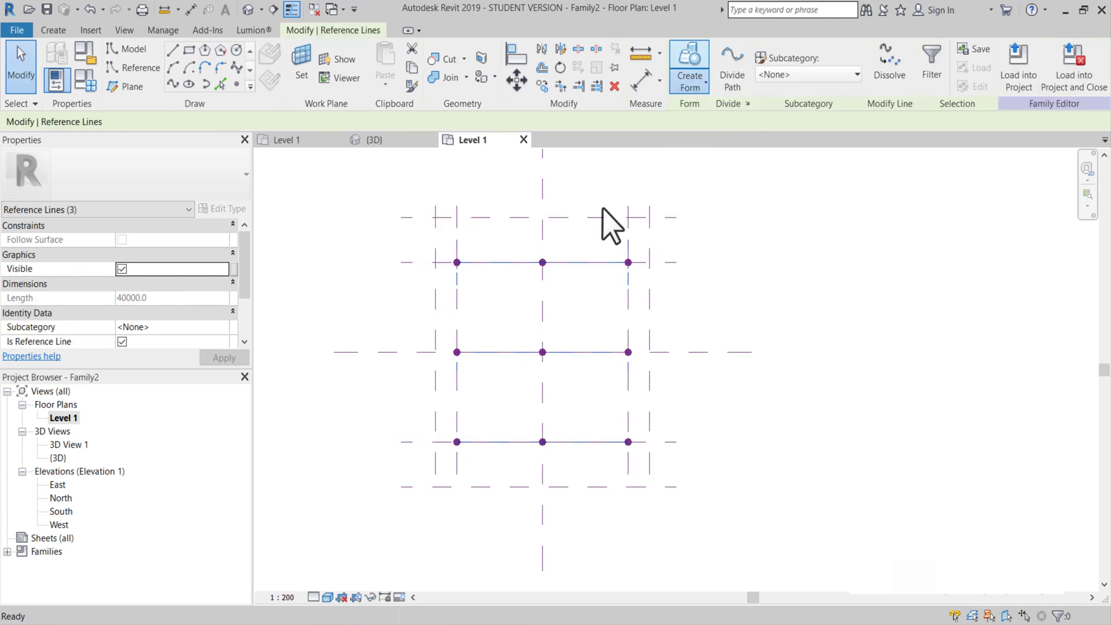
Step: In the 3D view, set family parameters EN ALT NOKTALAR to -5000, EN ÜST NOKTA to 10000 and KENAR NOKTALAR to 5000
left_click(372, 139)
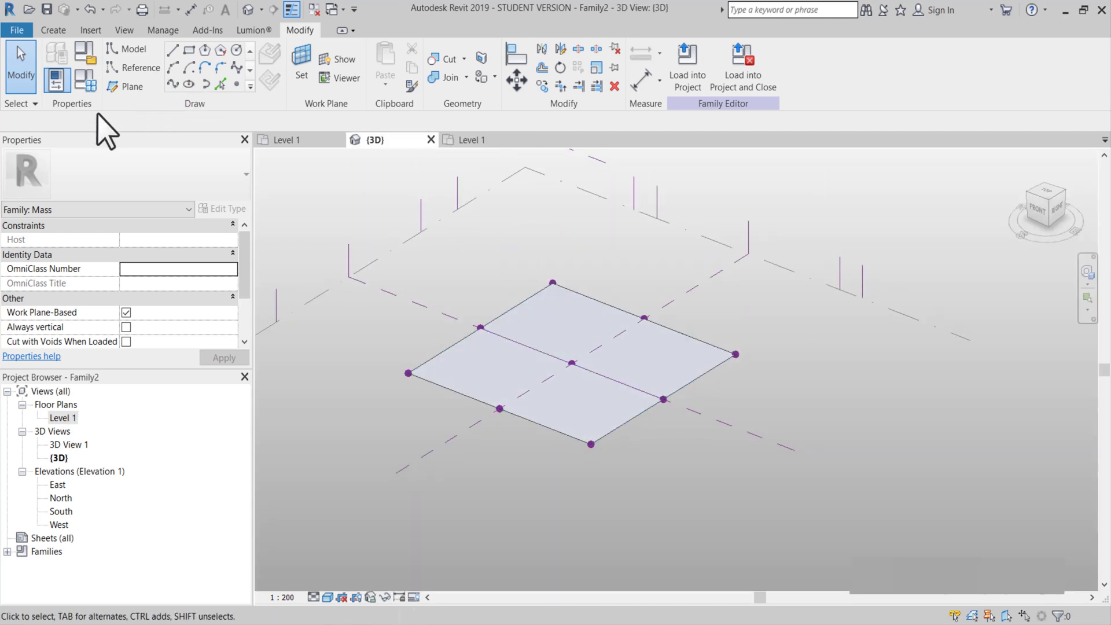
left_click(87, 80)
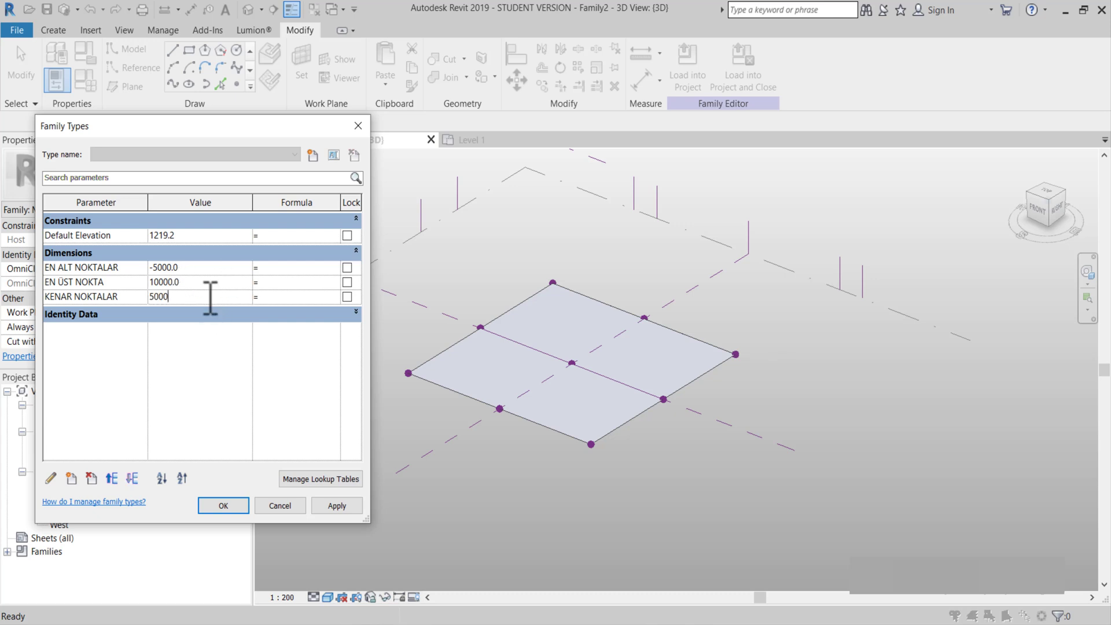
left_click(245, 508)
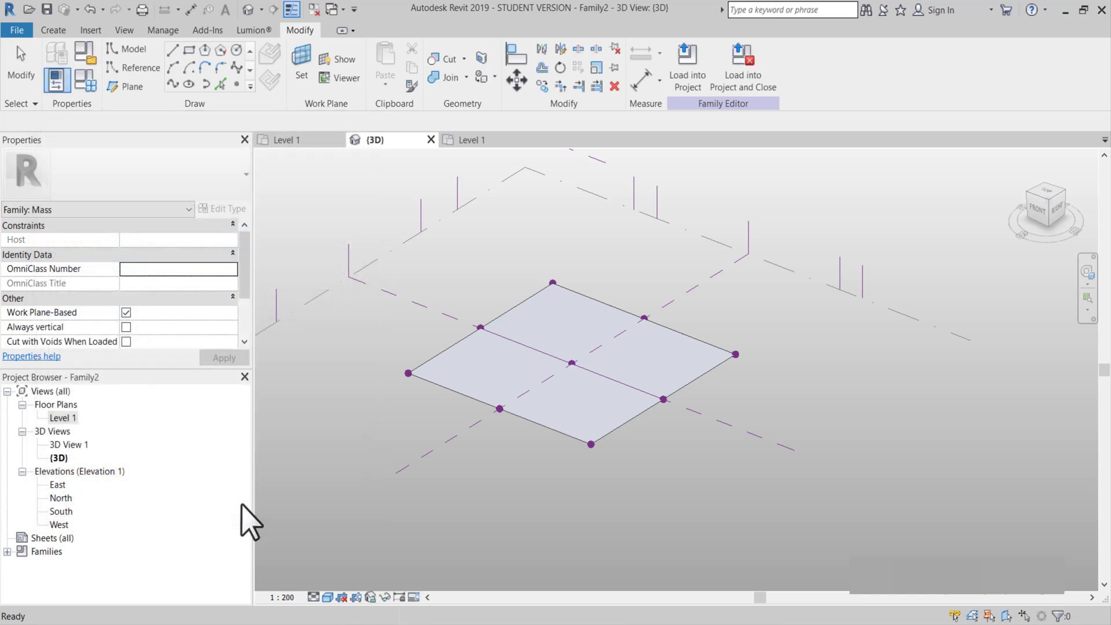
middle_click_drag(486, 439, 619, 453, "shift")
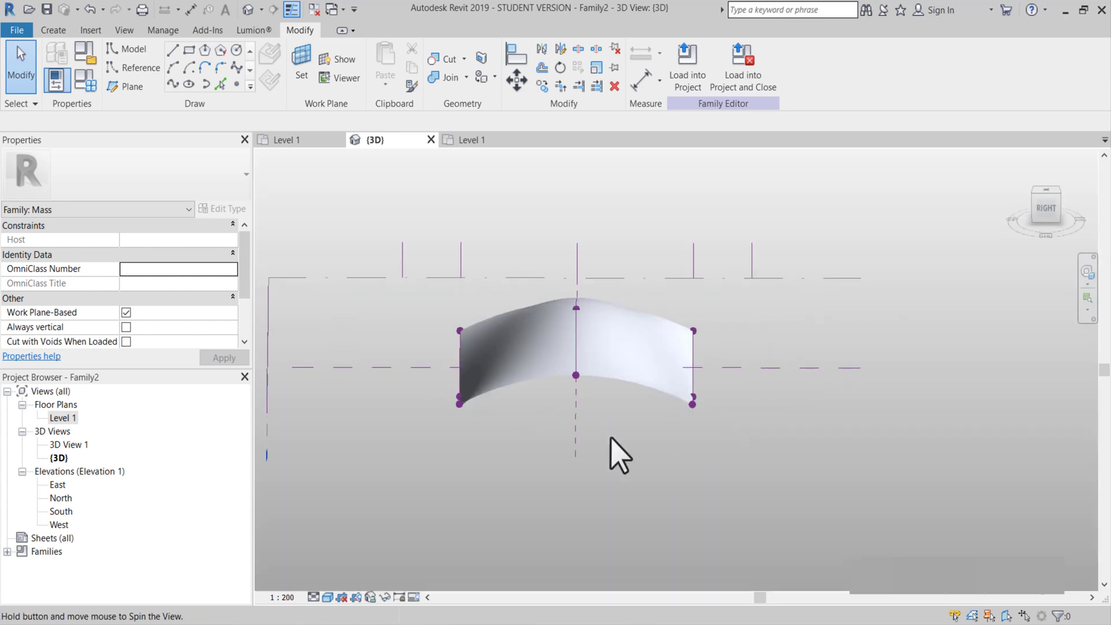
Step: In the family's Level 1 plan, move the left end point of the middle row out to the outermost left vertical reference plane
left_click(289, 140)
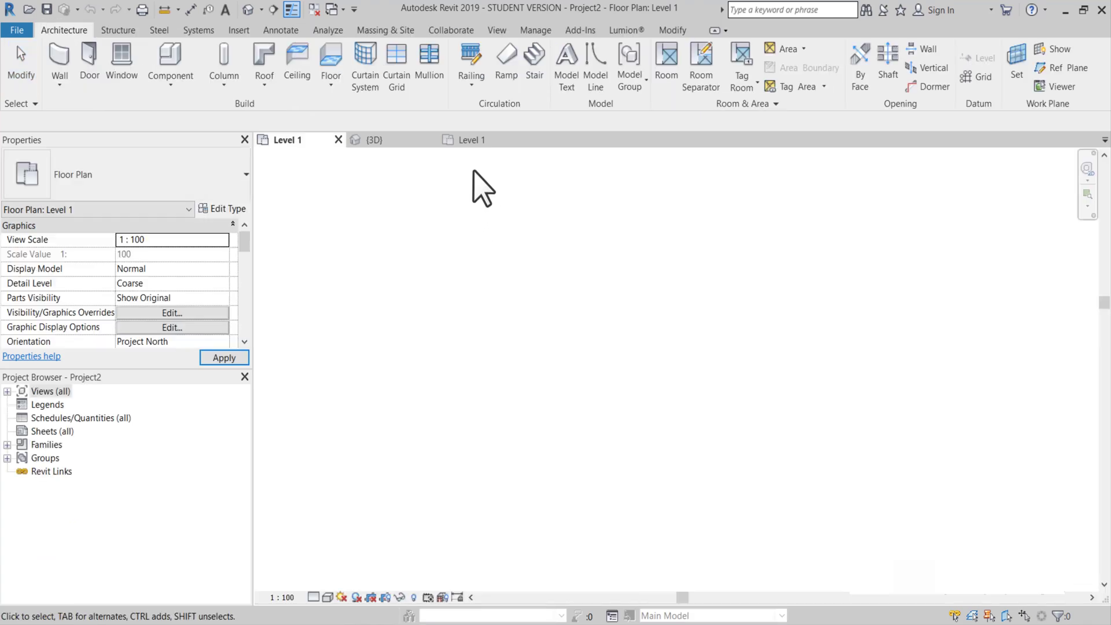
left_click(466, 140)
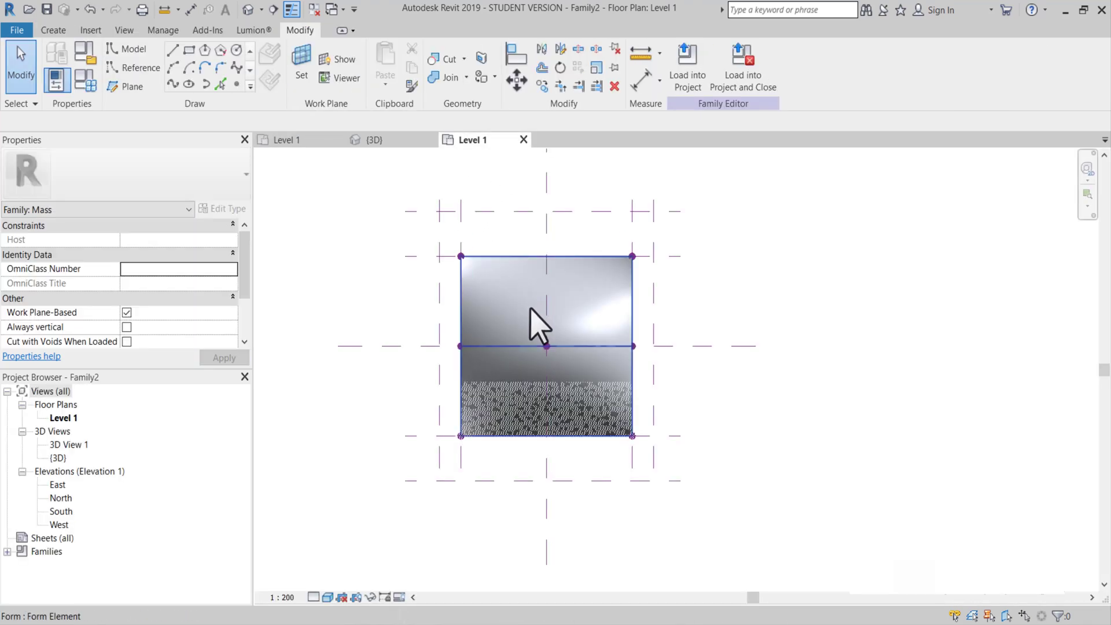
scroll(522, 339, "up", 1)
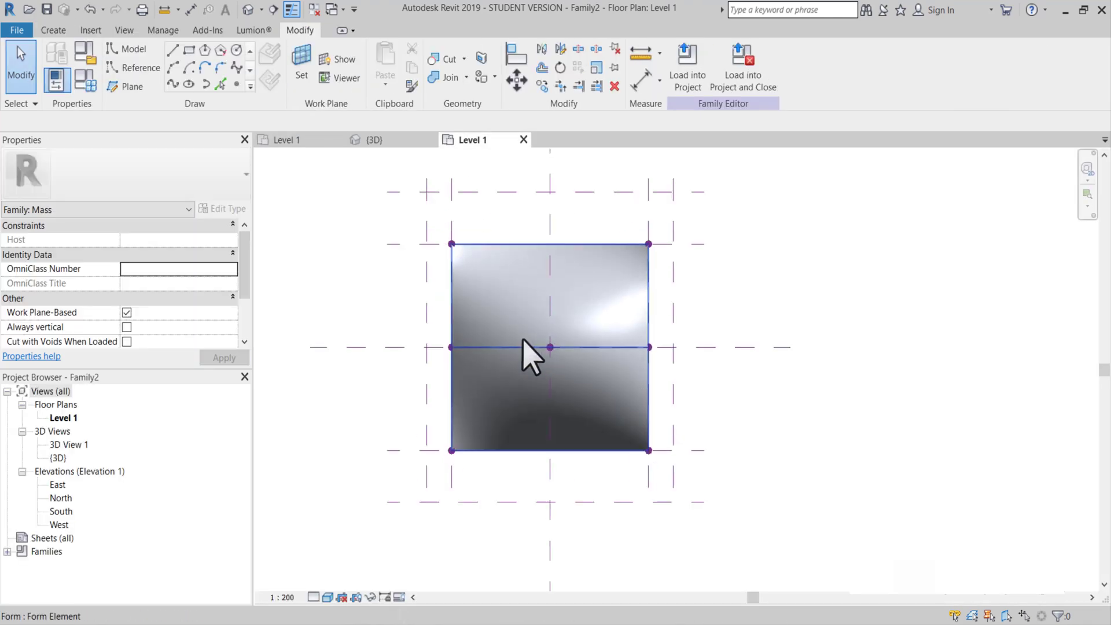
left_click(451, 347)
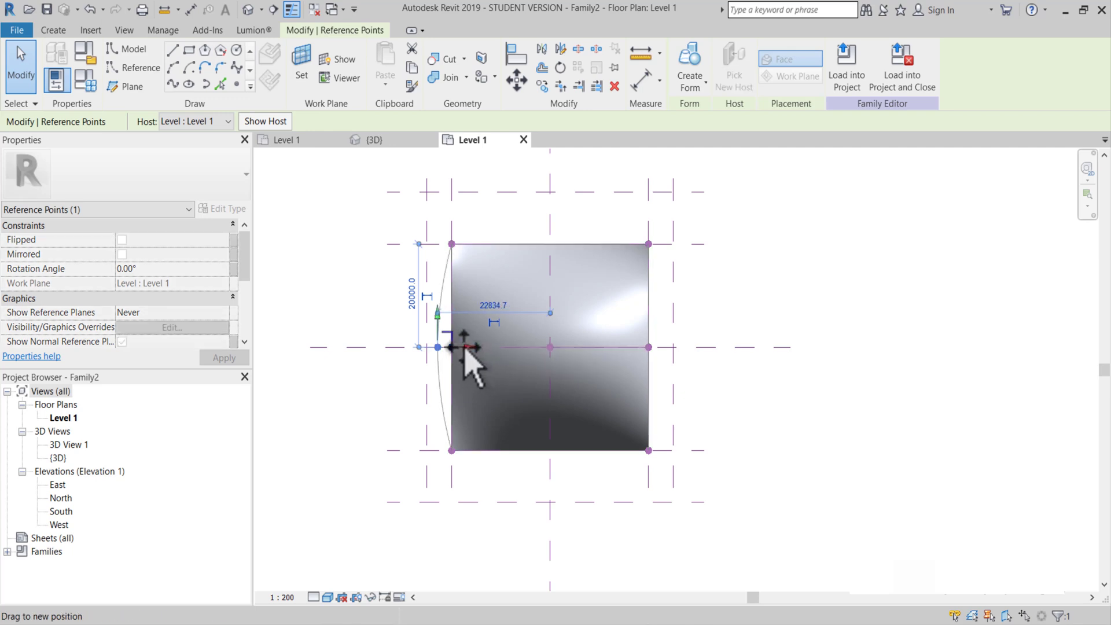
left_click_drag(468, 341, 426, 347)
left_click(719, 330)
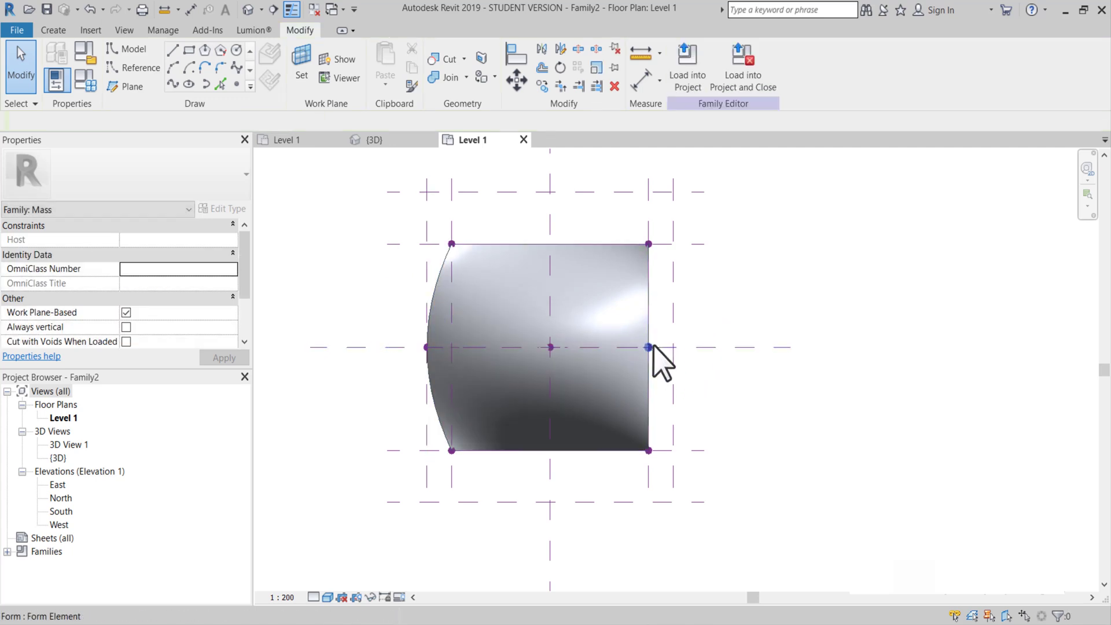
Step: Move the right end point of the middle row out to the outermost right vertical reference plane
left_click(649, 347)
left_click_drag(649, 347, 707, 347)
left_click(707, 326)
middle_click_drag(523, 473, 521, 454)
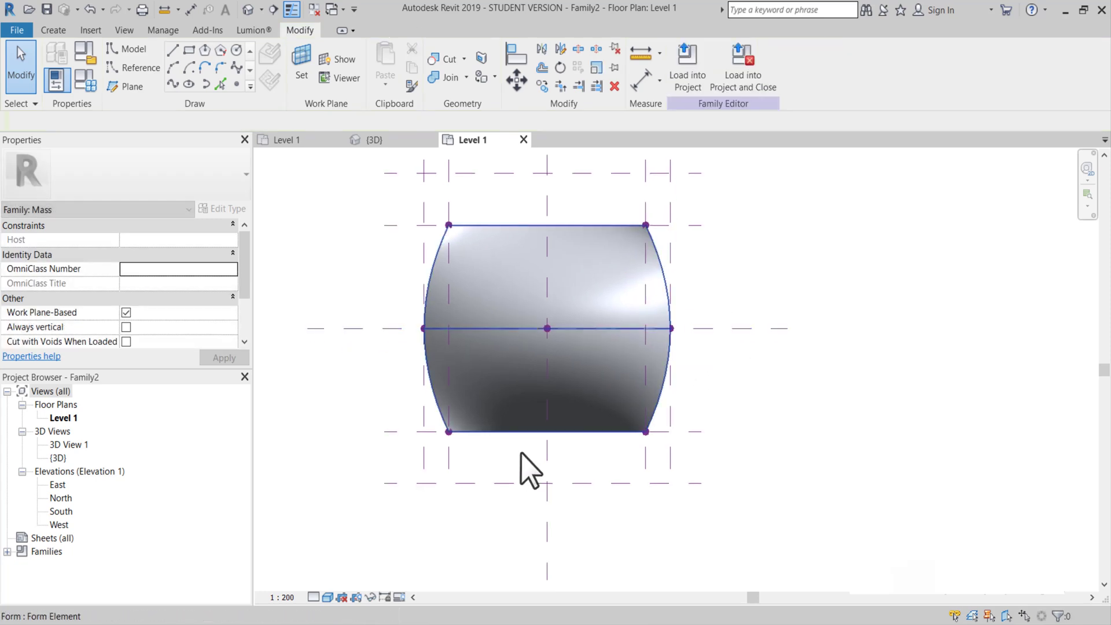
Step: Try to move the middle point of the front row outward freehand in the 3D view
left_click(373, 140)
middle_click_drag(615, 384, 498, 408, "shift")
left_click_drag(566, 441, 517, 441)
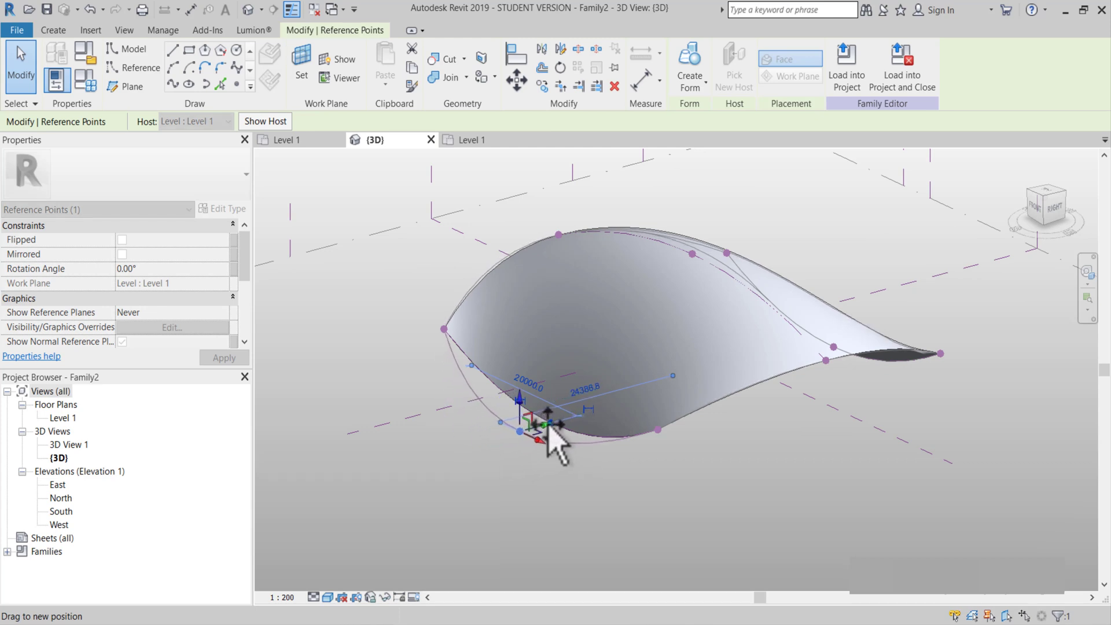
left_click_drag(488, 444, 495, 443)
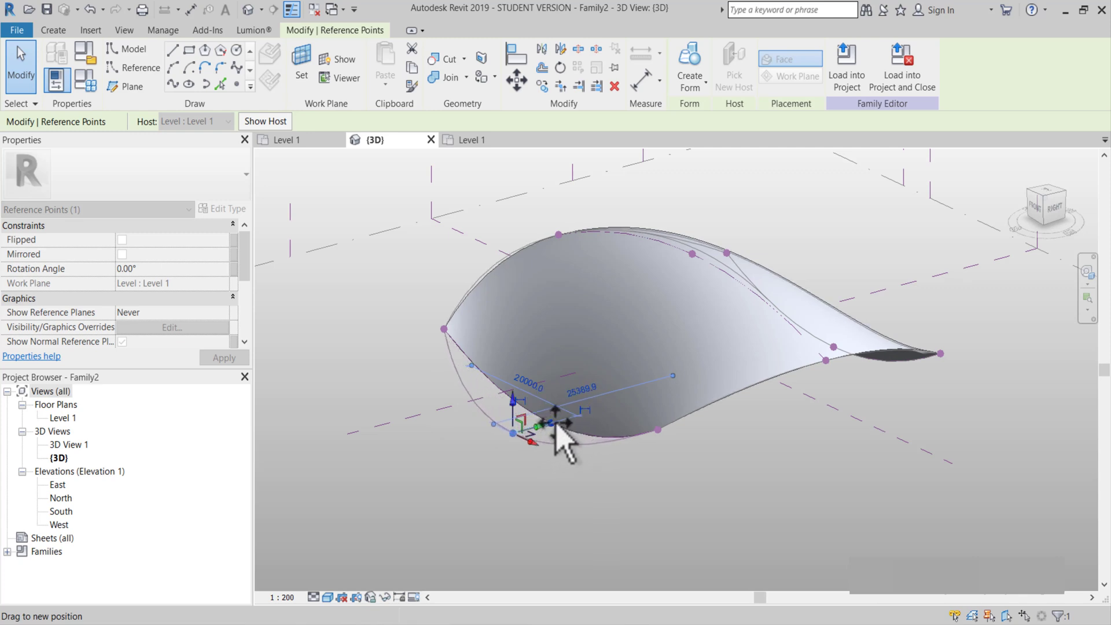
mouse_move(577, 413)
middle_mouse_down("shift")
mouse_move(578, 585)
mouse_move(583, 422)
middle_mouse_up("shift")
left_click_drag(579, 408, 566, 415)
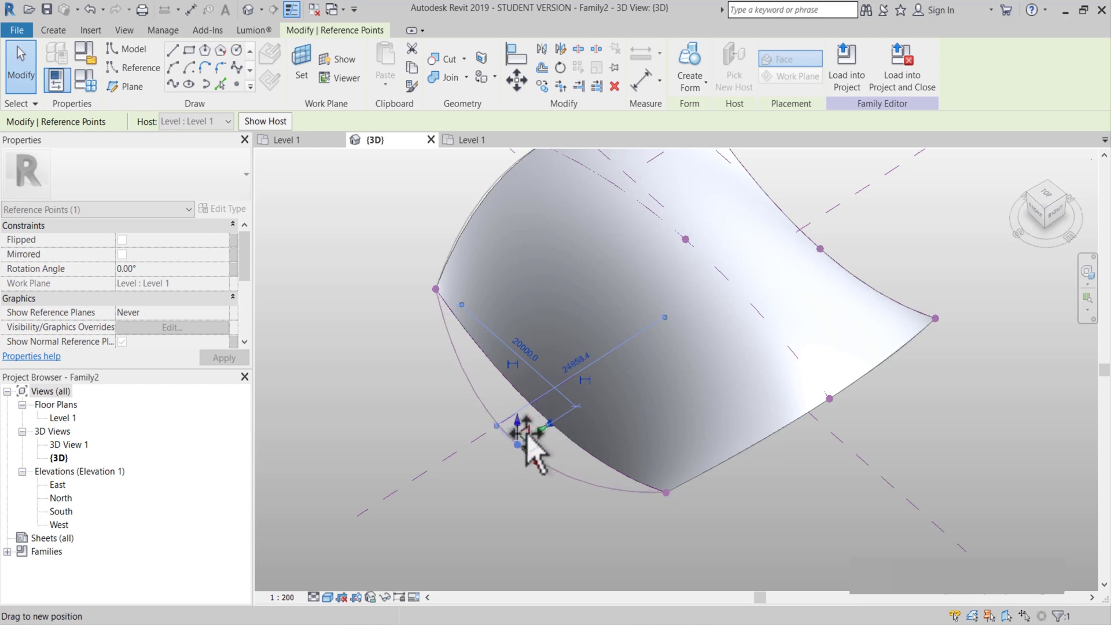
left_click_drag(491, 451, 578, 459)
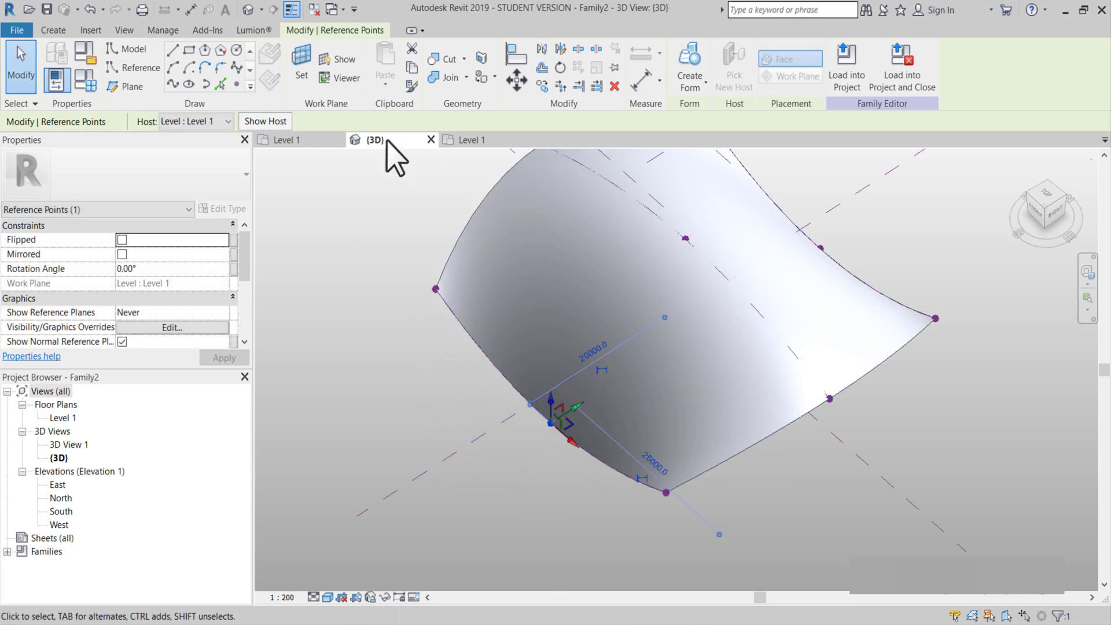
Step: In the family's Level 1 plan, place a chained aligned dimension across the four outer vertical reference planes, skipping the centre plane
left_click(466, 143)
scroll(523, 421, "up", 1)
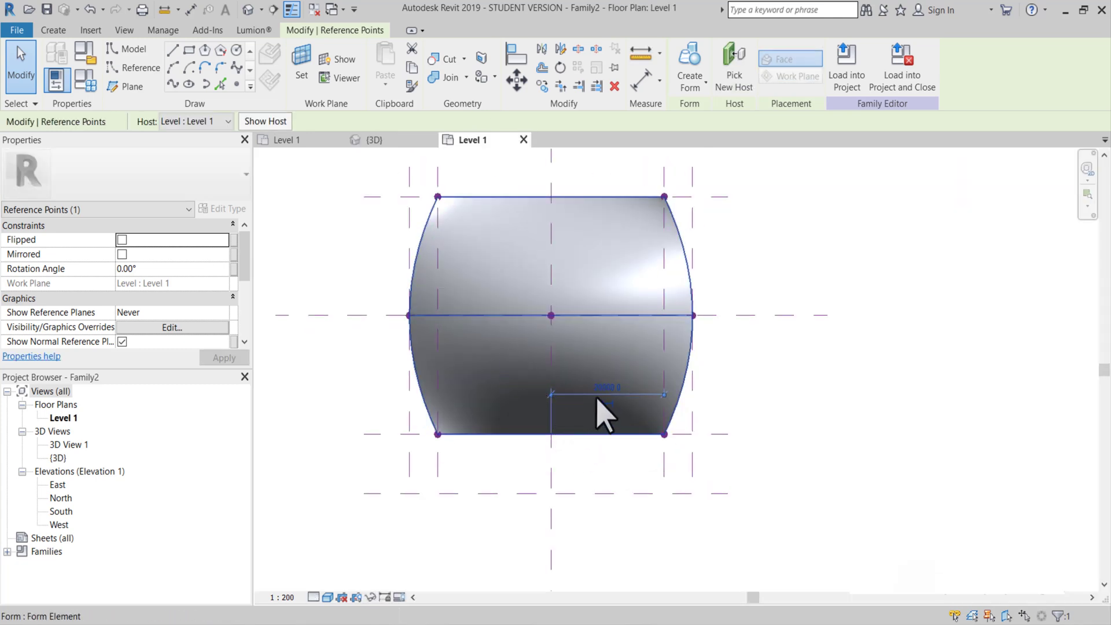
left_click(578, 454)
scroll(585, 422, "down", 2)
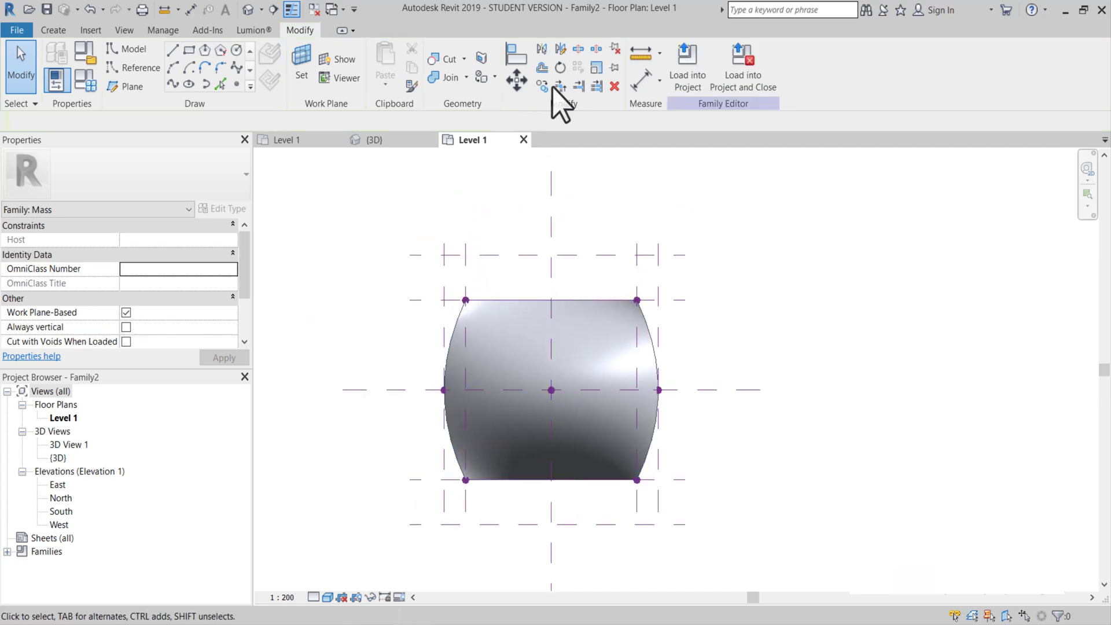
left_click(641, 80)
scroll(528, 290, "up", 2)
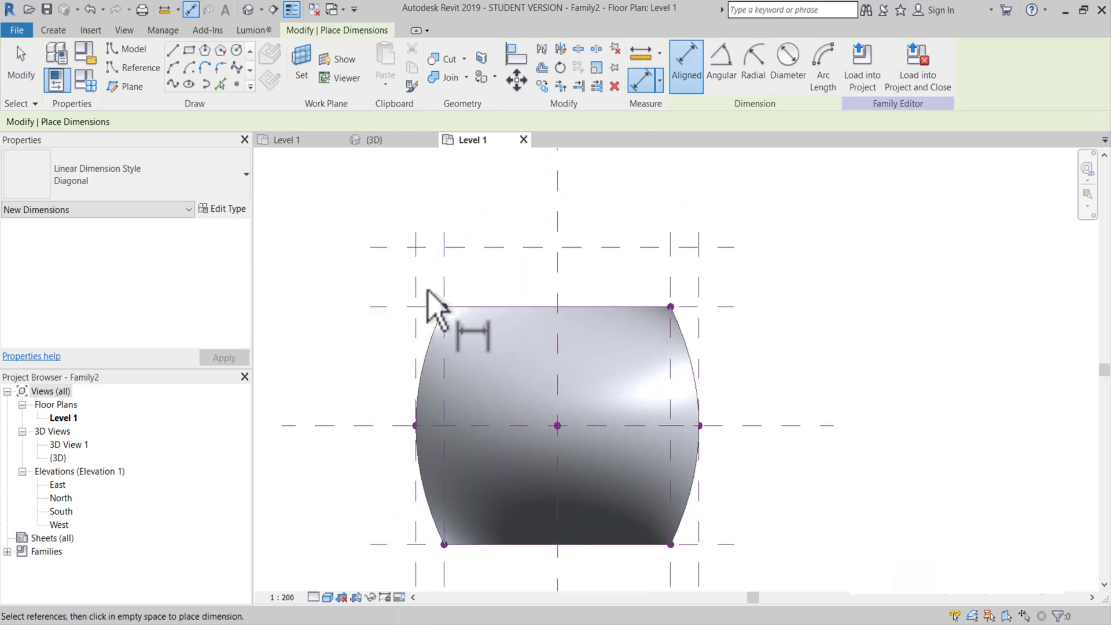
left_click(435, 286)
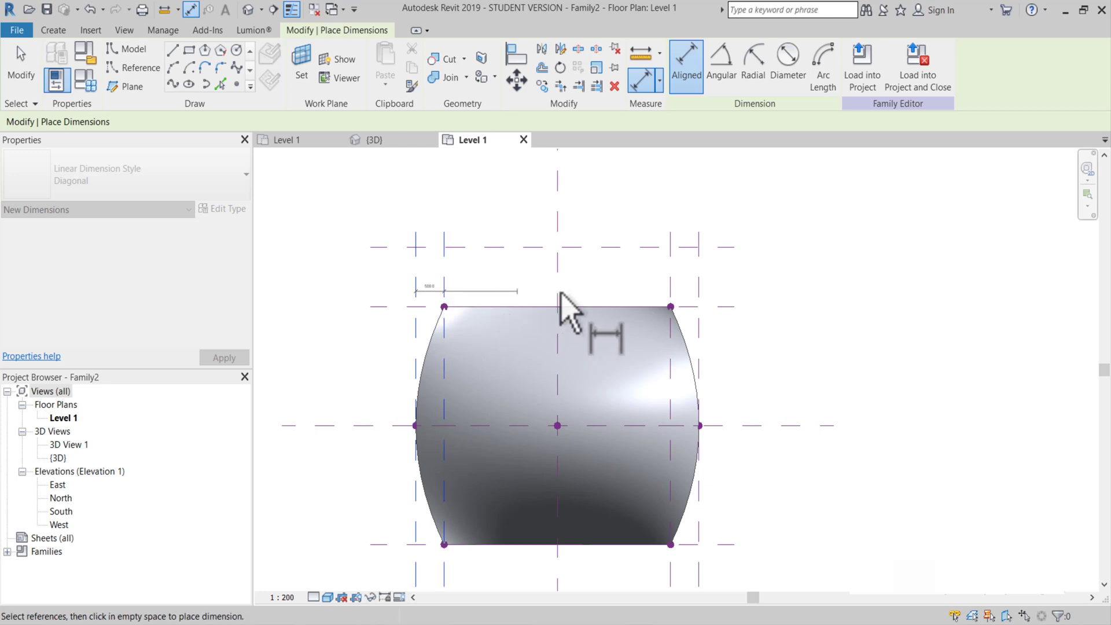
left_click(669, 287)
left_click(700, 302)
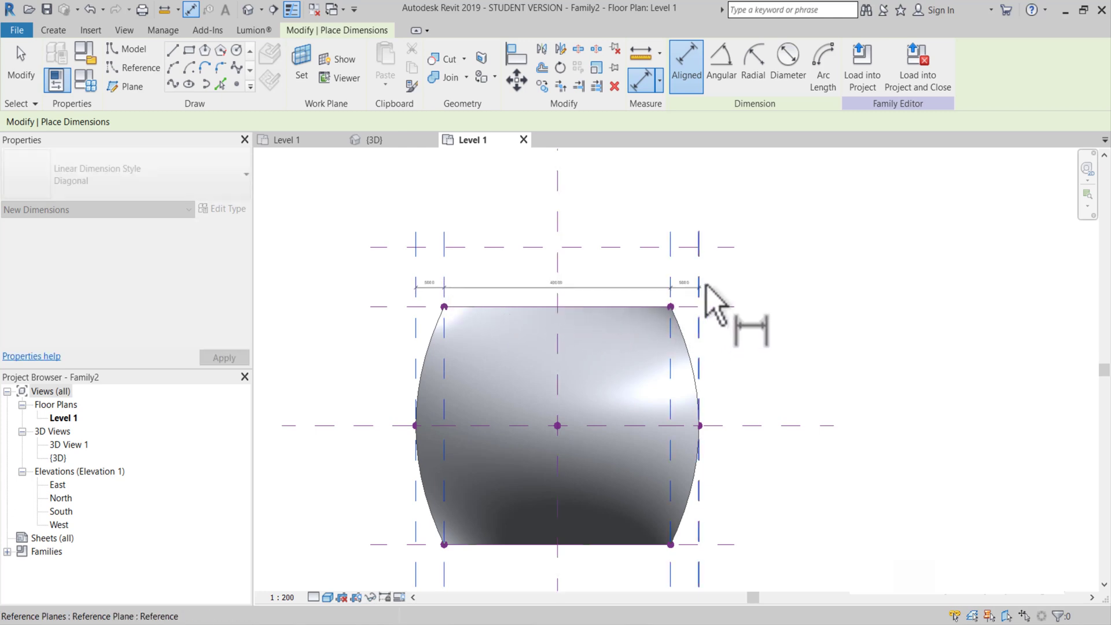
left_click(726, 309)
Step: Add a chained aligned dimension across the five horizontal reference planes and set the view scale to 1:500
middle_click_drag(406, 312, 434, 235)
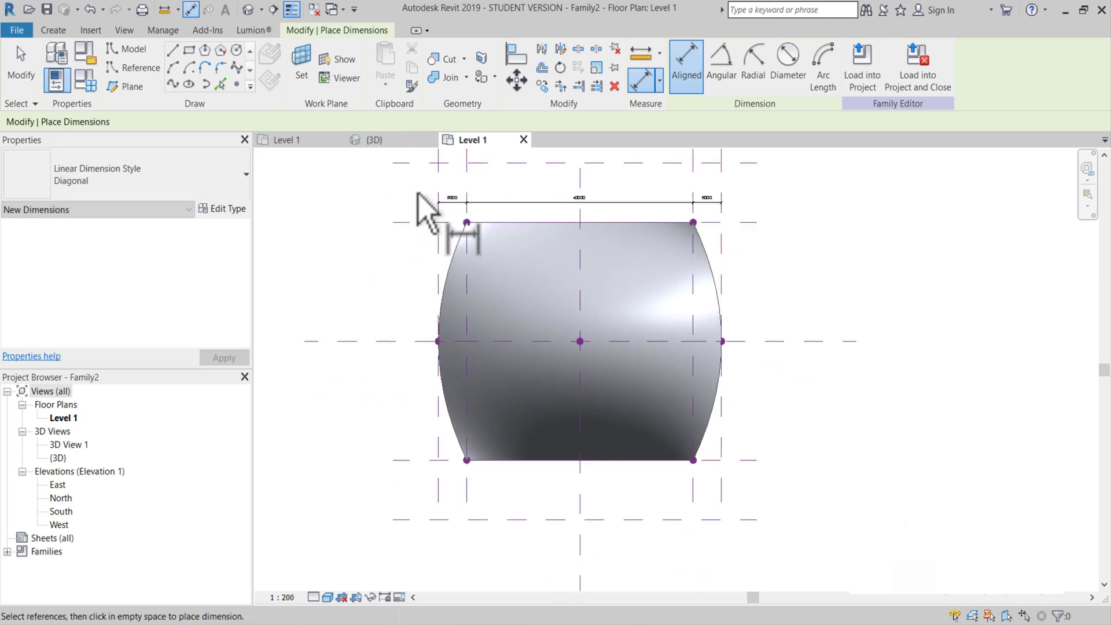
left_click(408, 170)
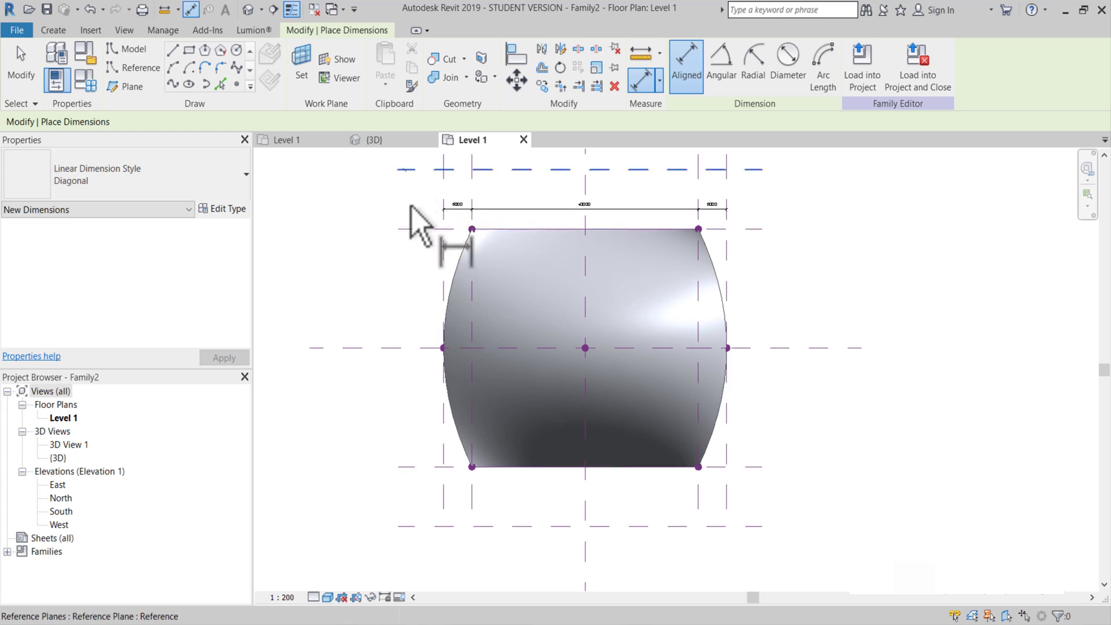
left_click(408, 229)
left_click(408, 348)
left_click(407, 466)
left_click(411, 526)
left_click(404, 544)
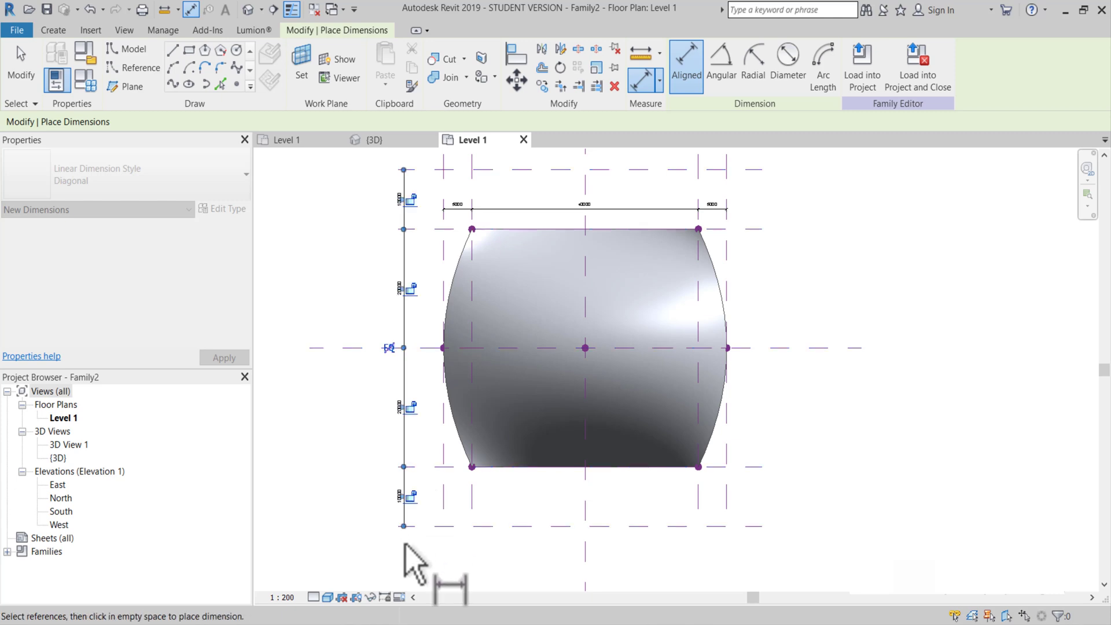
left_click(283, 597)
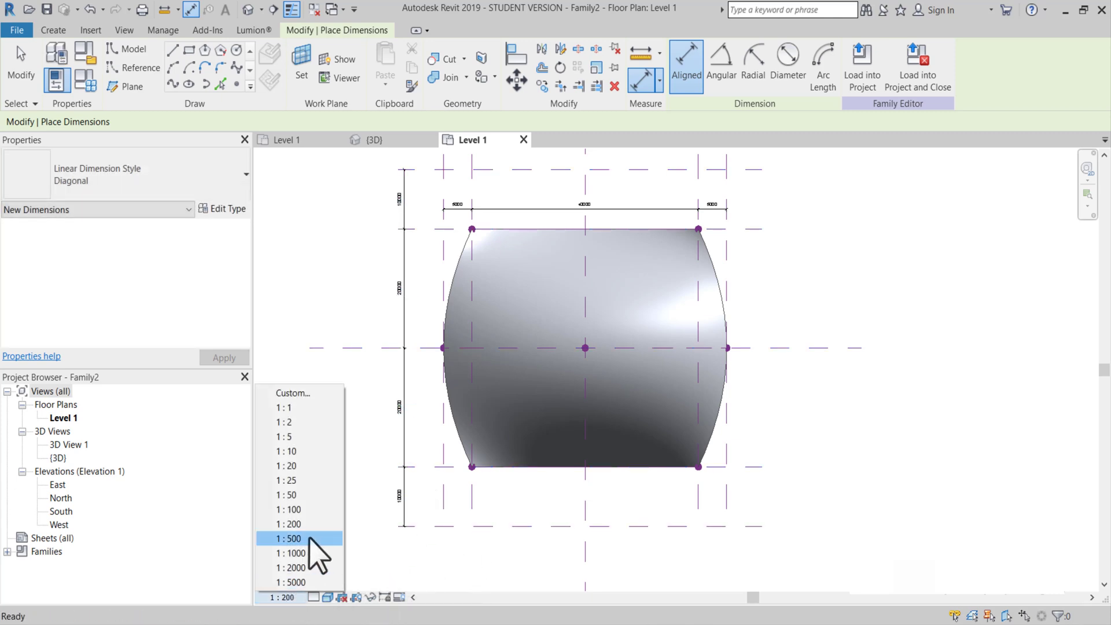
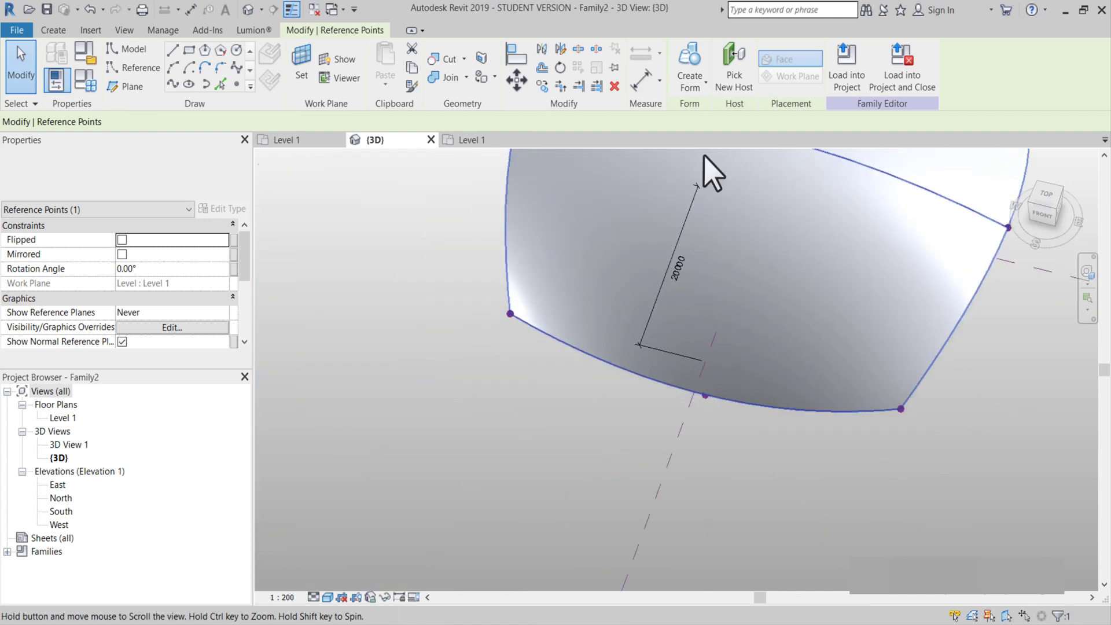
Step: Select the middle point of the front row and set its distance from the horizontal centre plane to 30000 in the Level 1 plan
left_click_drag(400, 281, 584, 347)
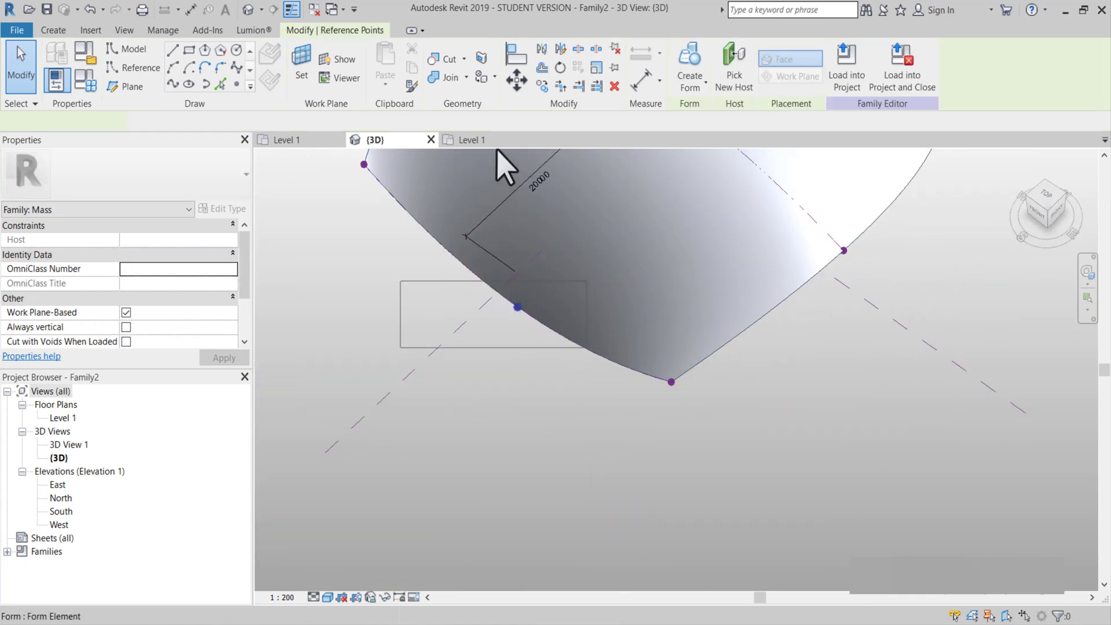
left_click(472, 139)
scroll(524, 406, "up", 2)
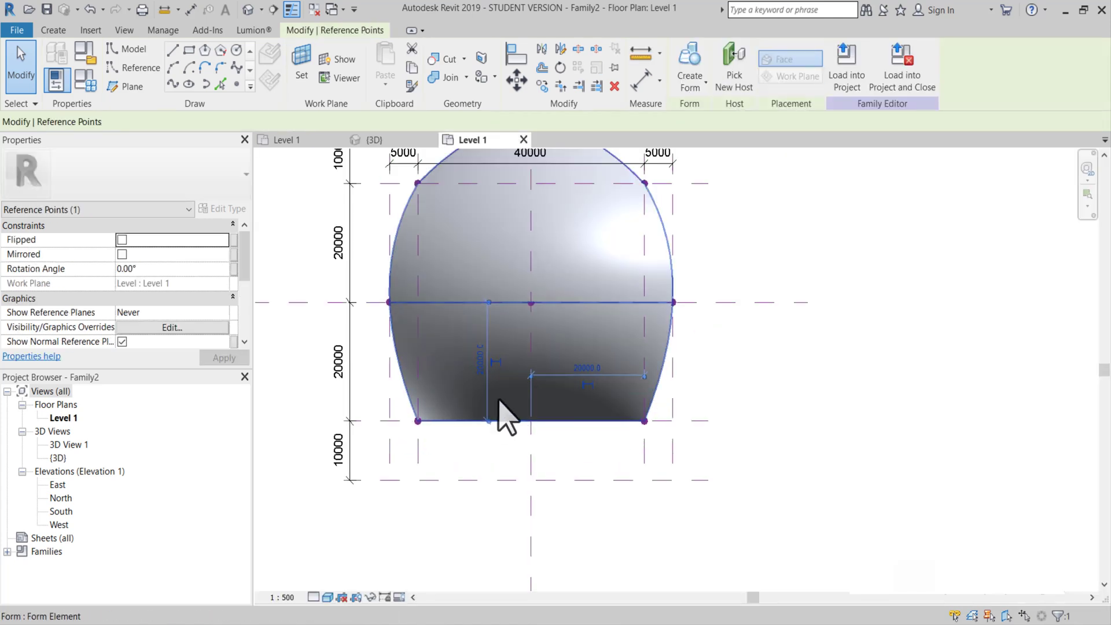
left_click(481, 355)
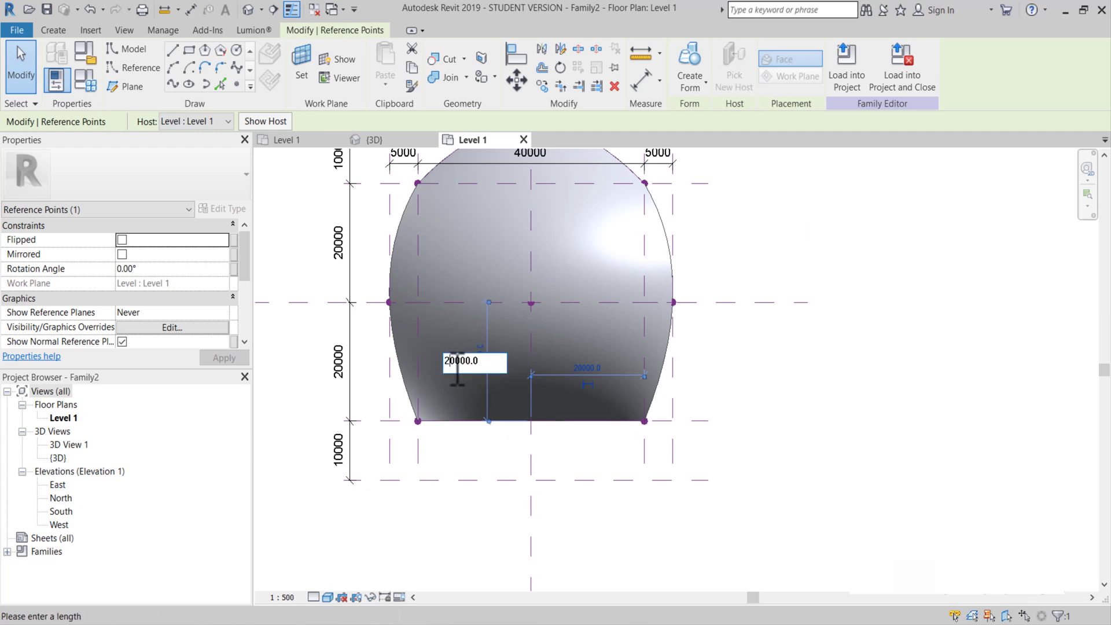
type("3")
key("Return")
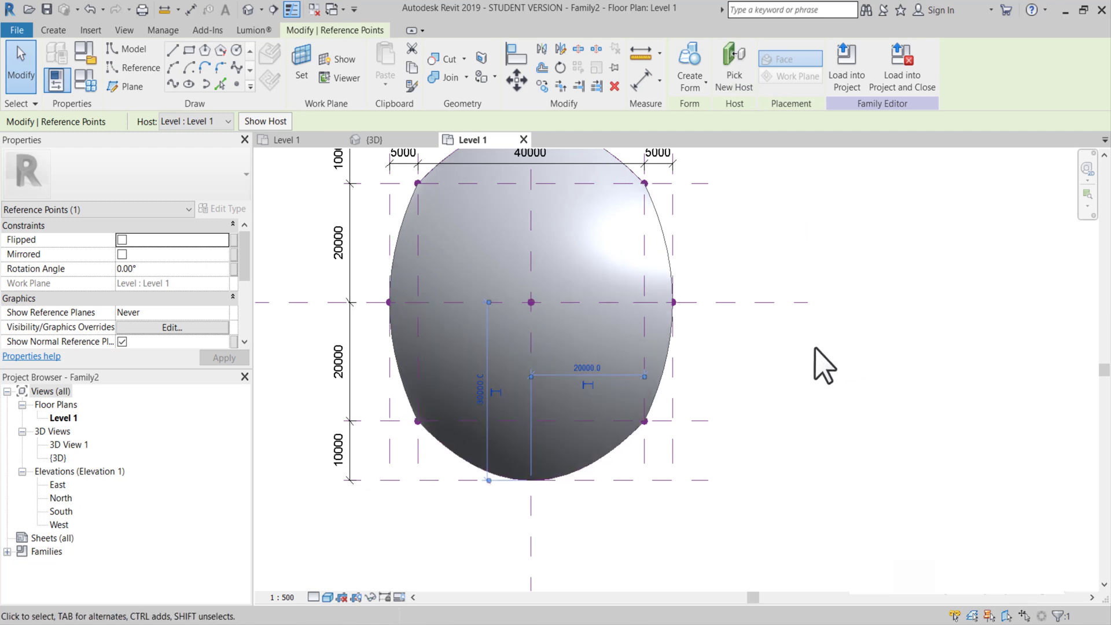
key("Escape")
Step: Back in the 3D view, divide the surface of the mass form with Divide Surface
left_click(394, 139)
middle_click_drag(581, 326, 684, 373, "shift")
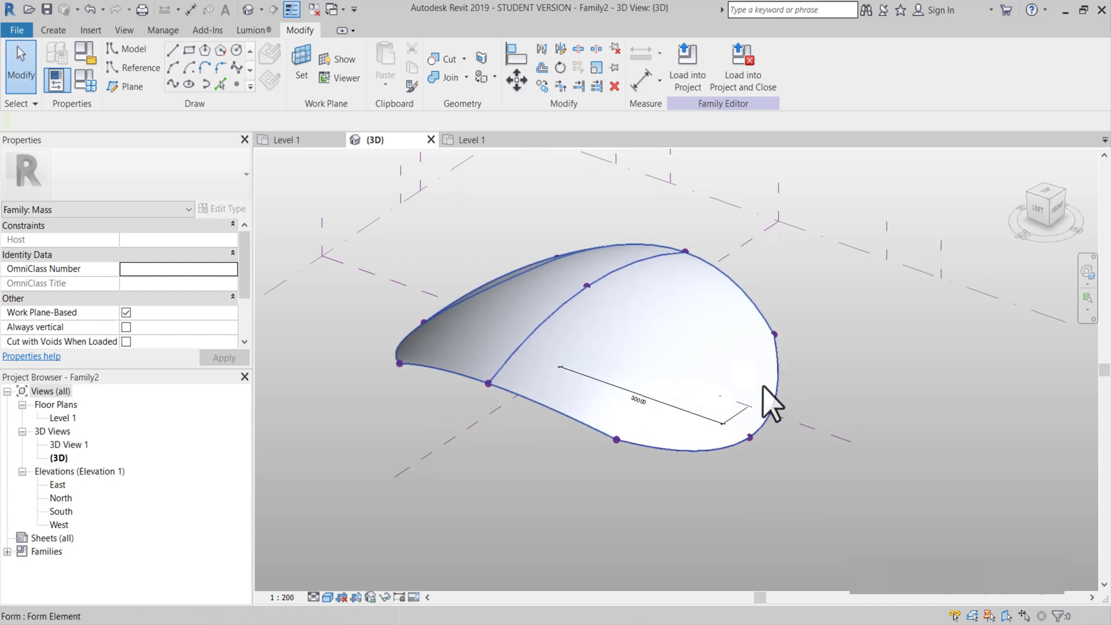
left_click(605, 348)
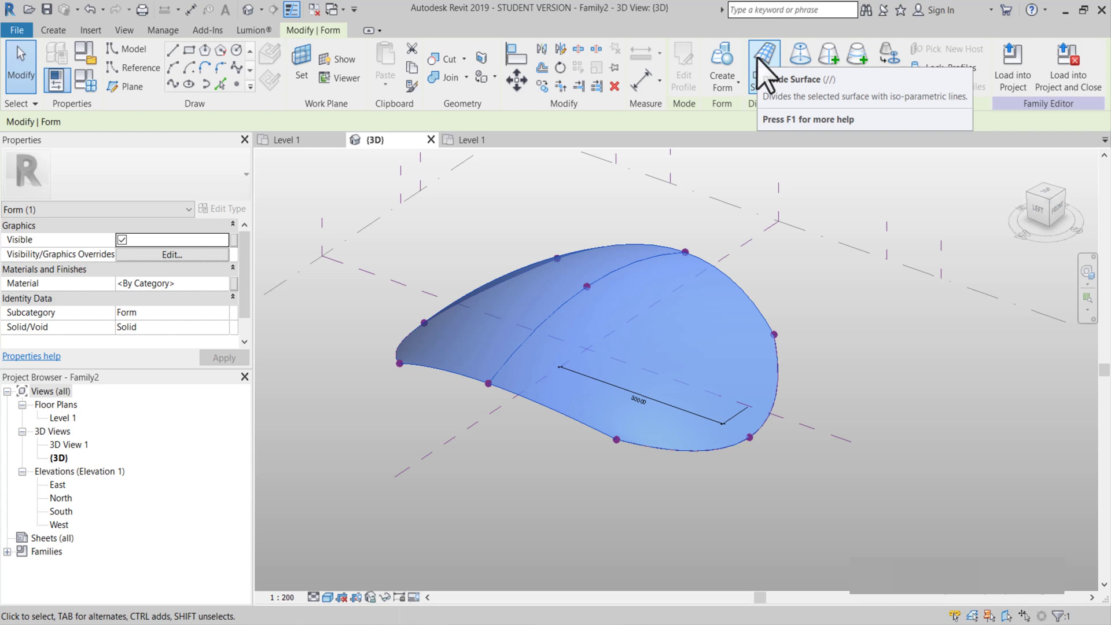
left_click(761, 63)
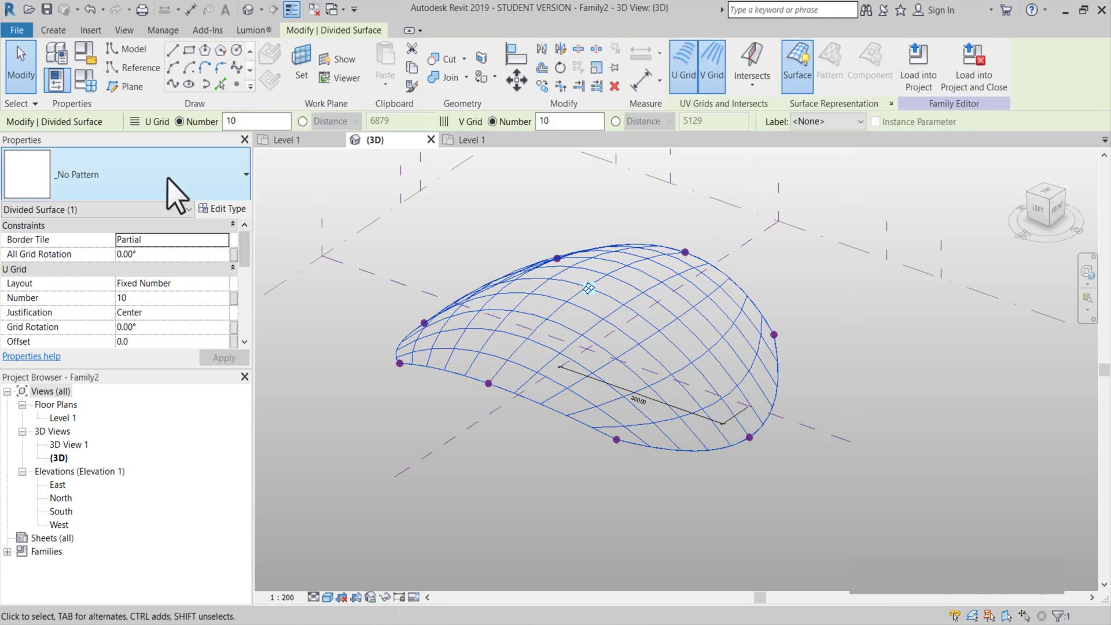
Step: Apply the Rectangle pattern to the divided surface
left_click(167, 178)
scroll(171, 373, "down", 3)
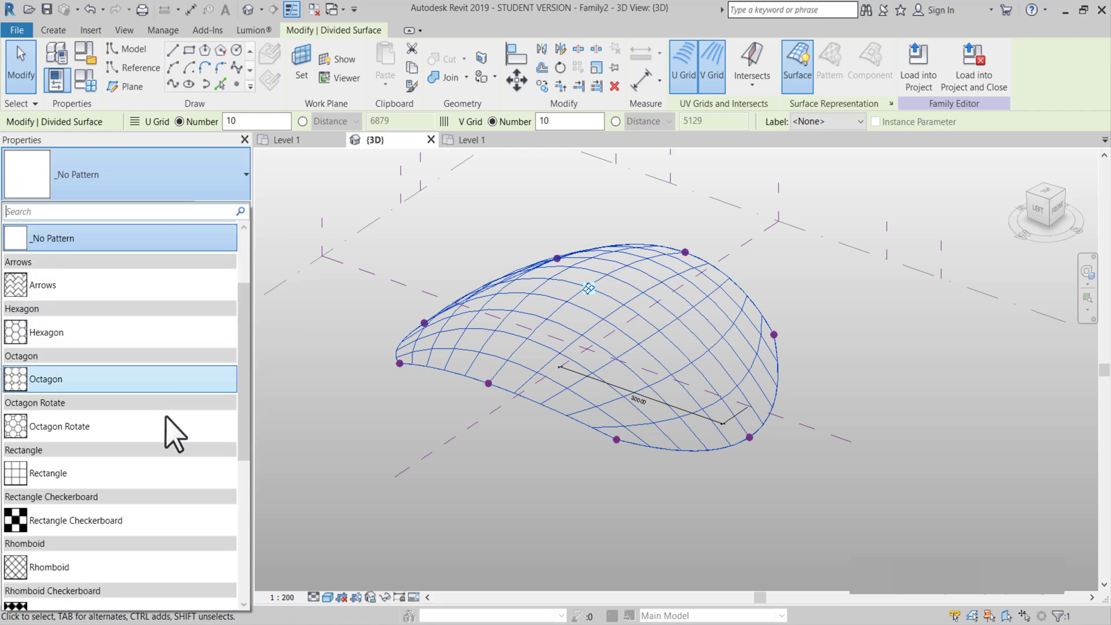
left_click(142, 475)
Step: Change the divided surface's pattern to Rhomboid
left_click(230, 184)
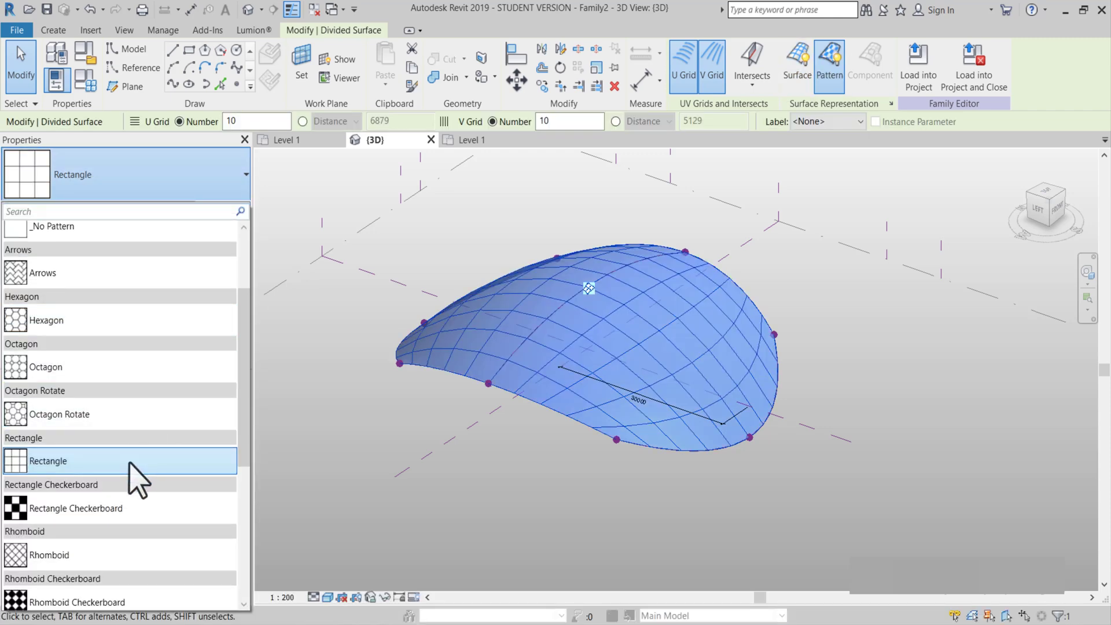
scroll(152, 440, "down", 1)
scroll(151, 437, "down", 1)
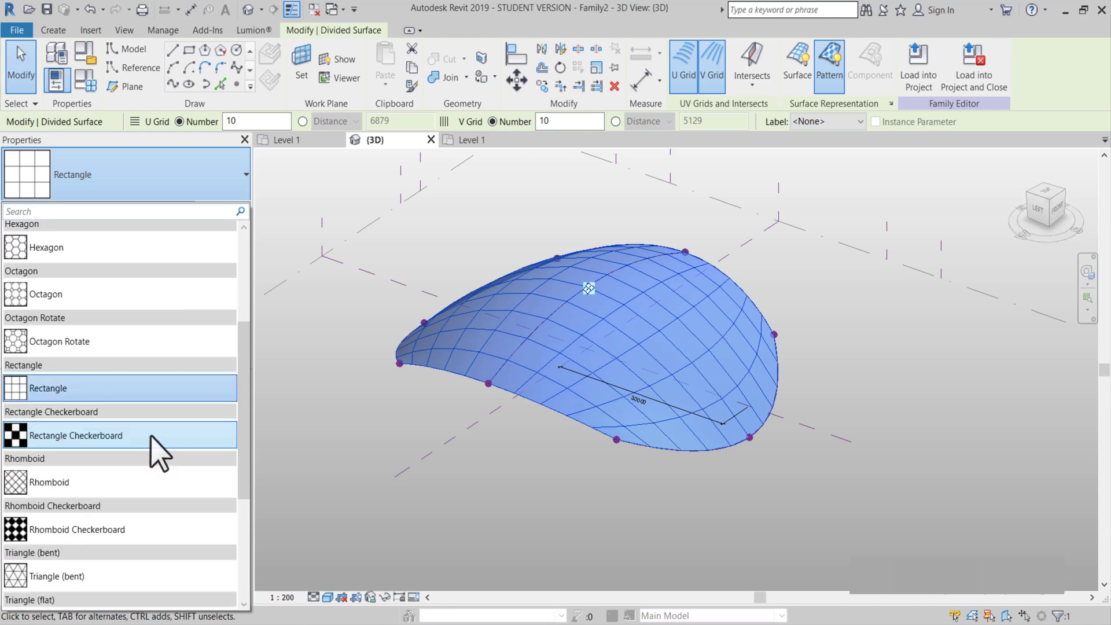
scroll(141, 412, "down", 1)
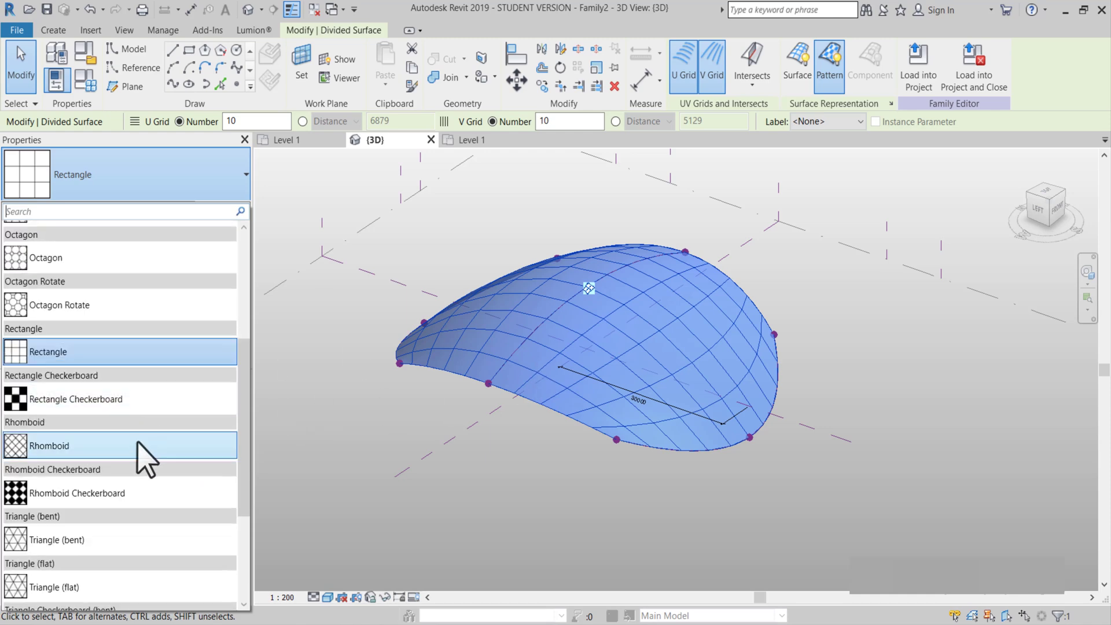
key("Escape")
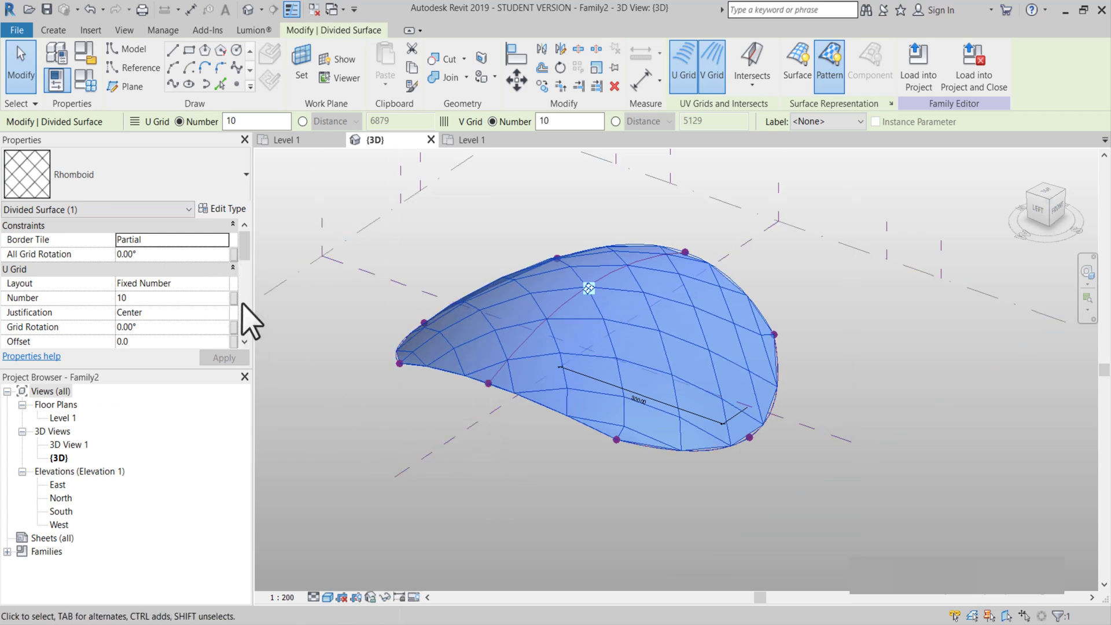
Step: Set the divided surface's U Grid layout to Fixed Distance with a distance of 5000
left_click(214, 282)
left_click(222, 284)
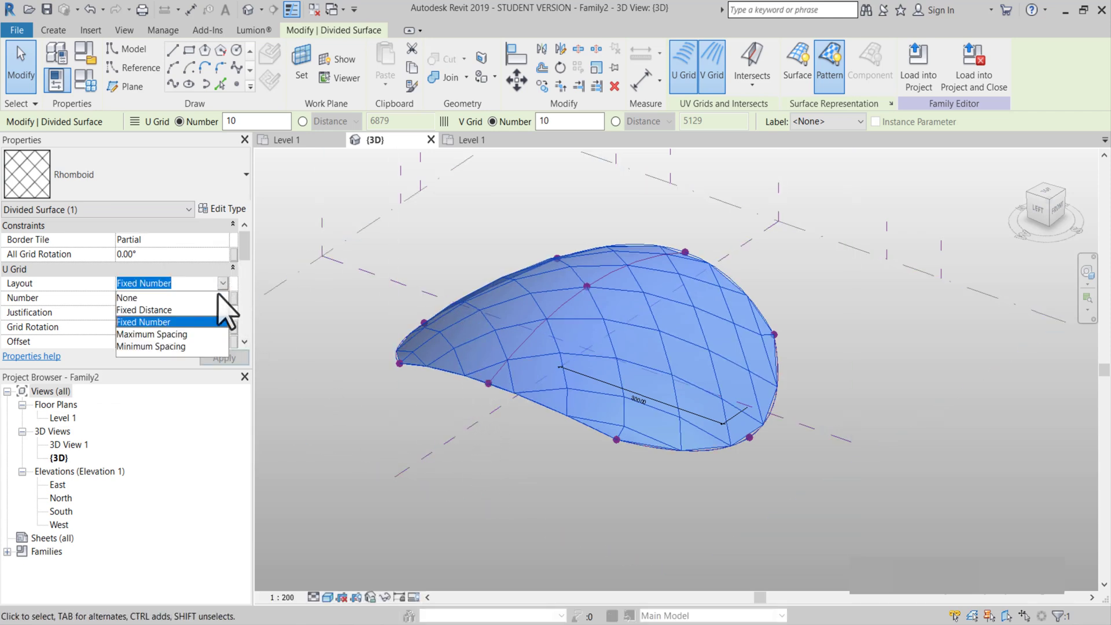
left_click(183, 310)
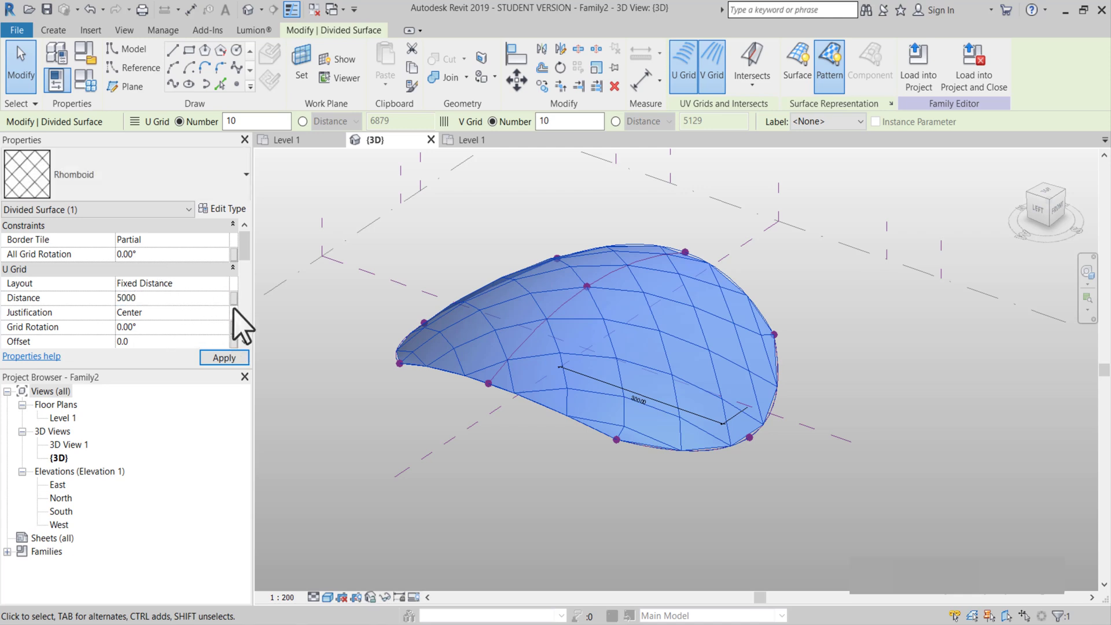
Step: Set the V Grid layout to Fixed Distance with a distance of 50000 and apply it to the divided surface
left_click_drag(241, 260, 248, 275)
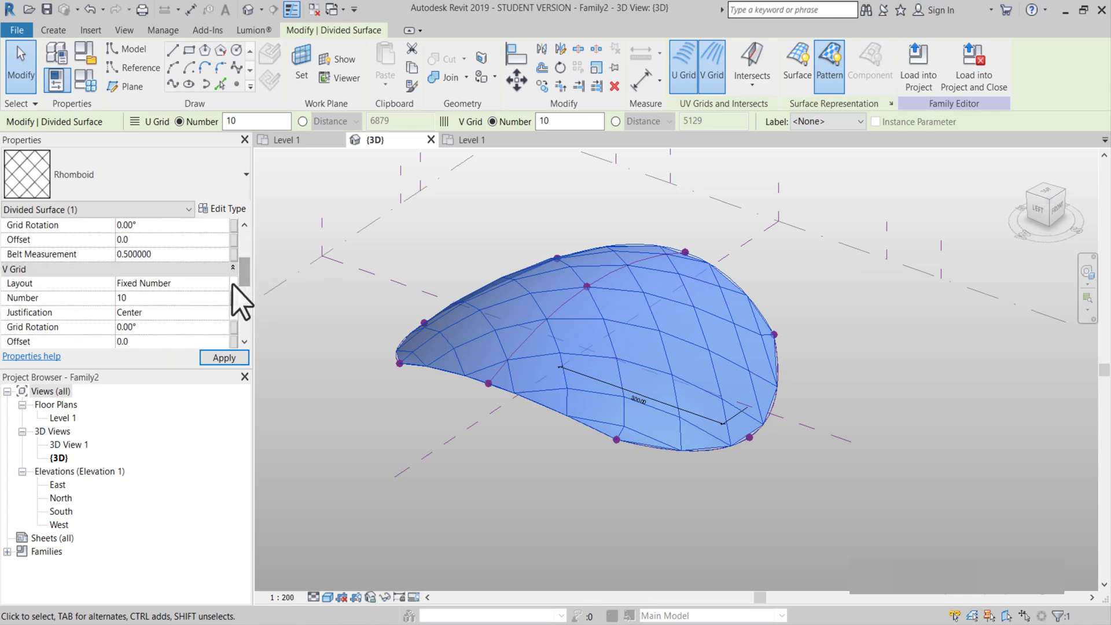
left_click(222, 284)
left_click(174, 311)
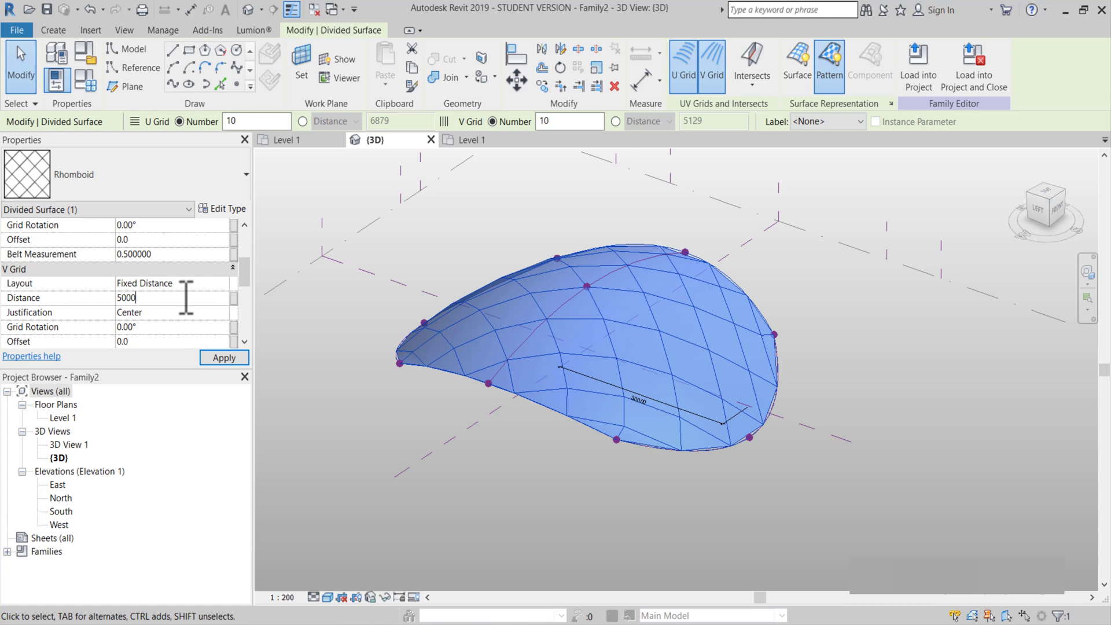
left_click(282, 364)
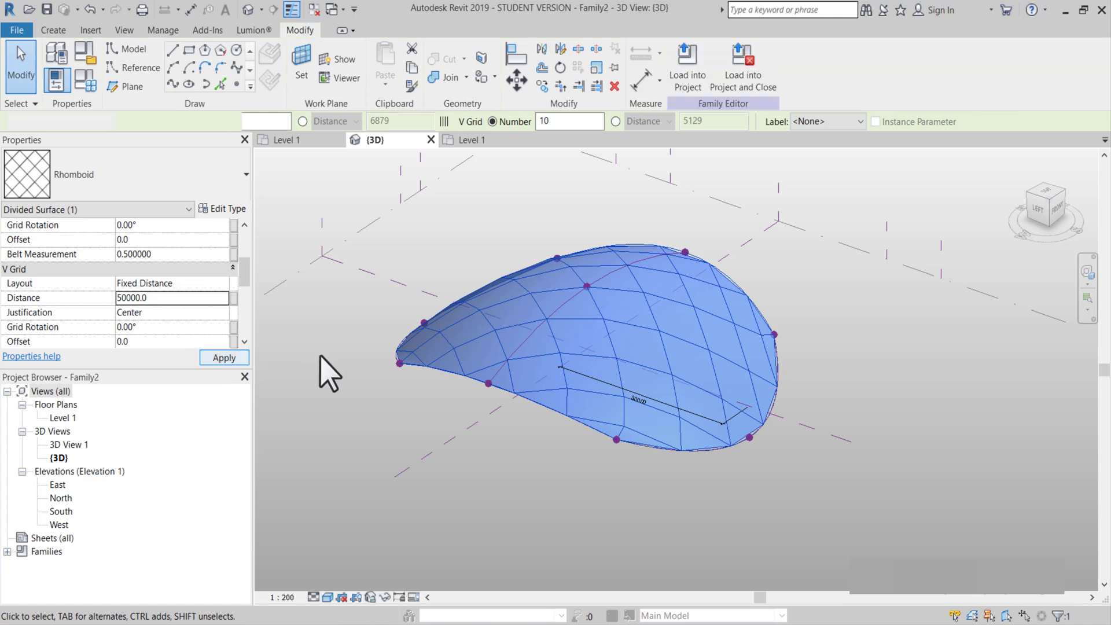
left_click(546, 376)
key("Escape")
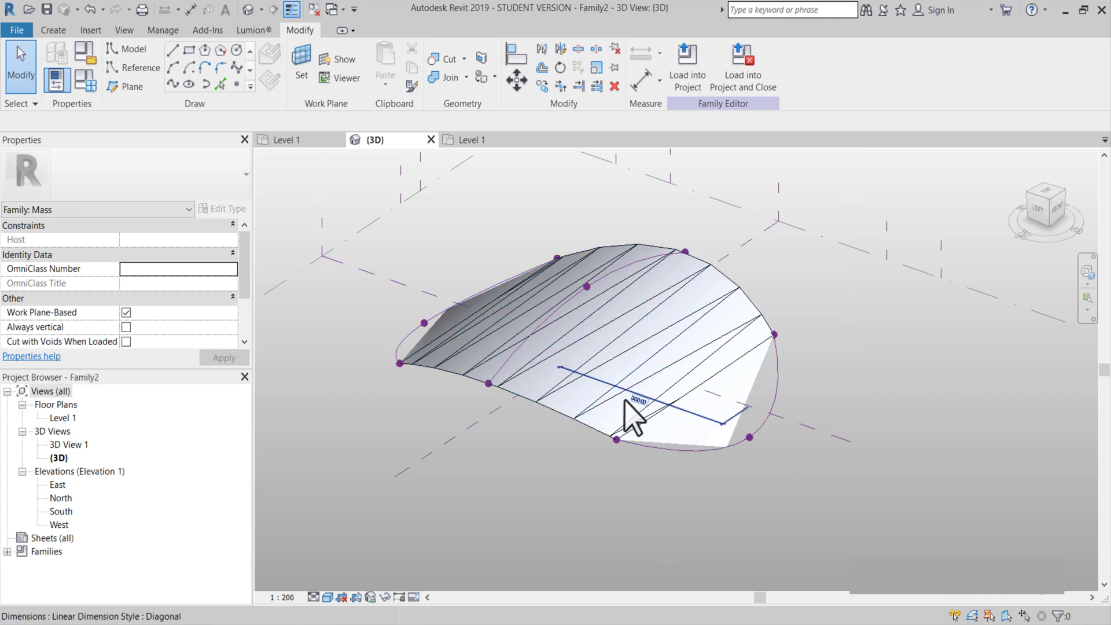
Step: Reduce the divided surface's V Grid distance to correct the stretched rhomboid pattern
left_click(538, 380)
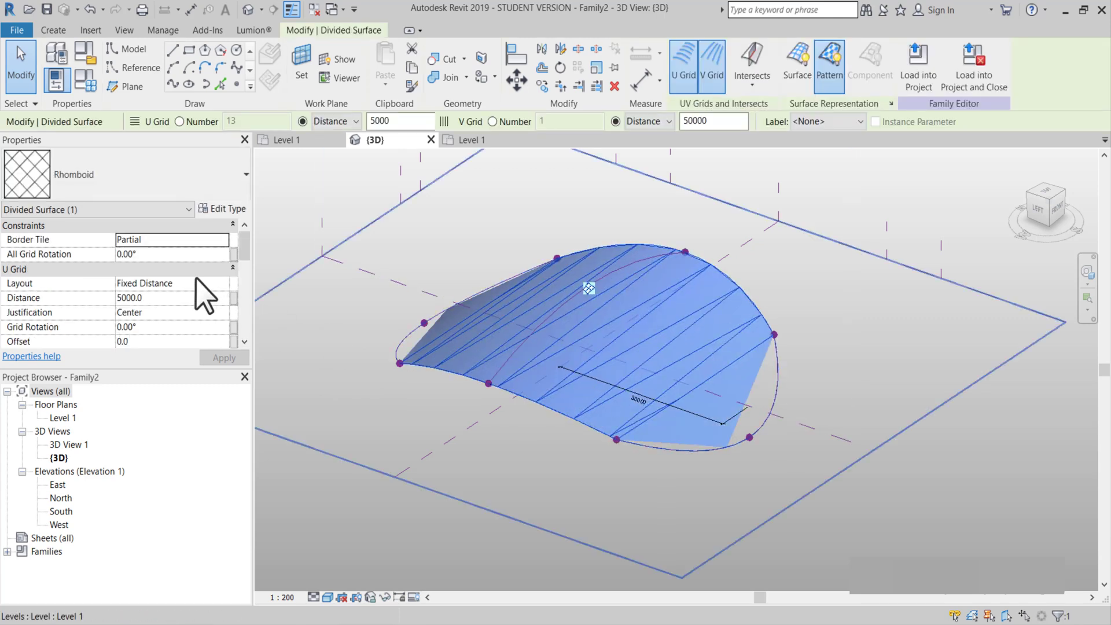
scroll(182, 321, "down", 3)
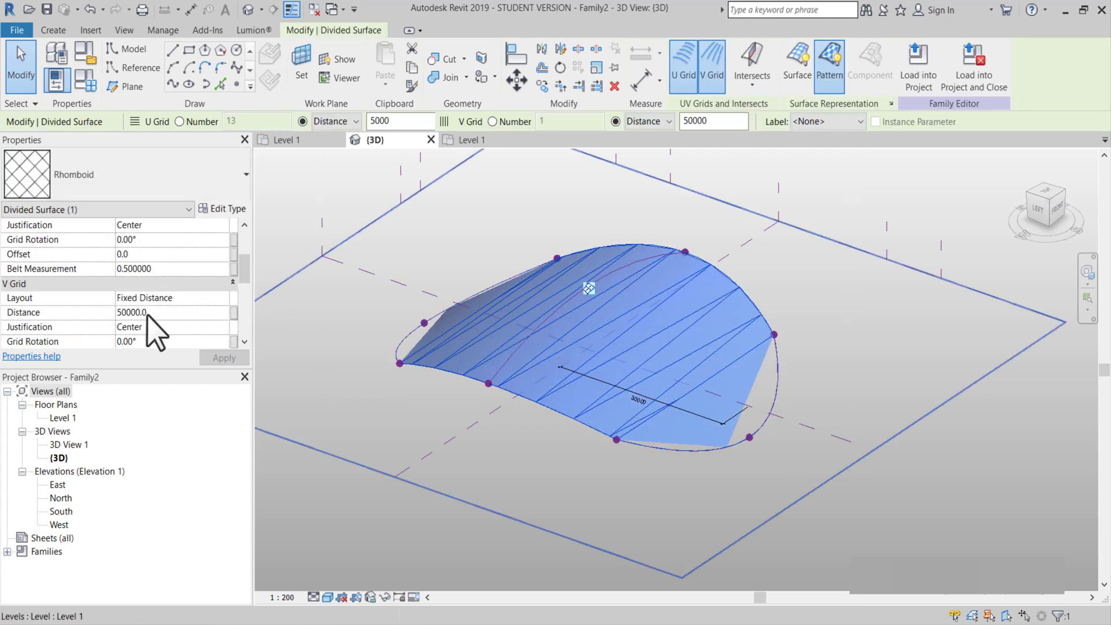
left_click(244, 355)
left_click(347, 359)
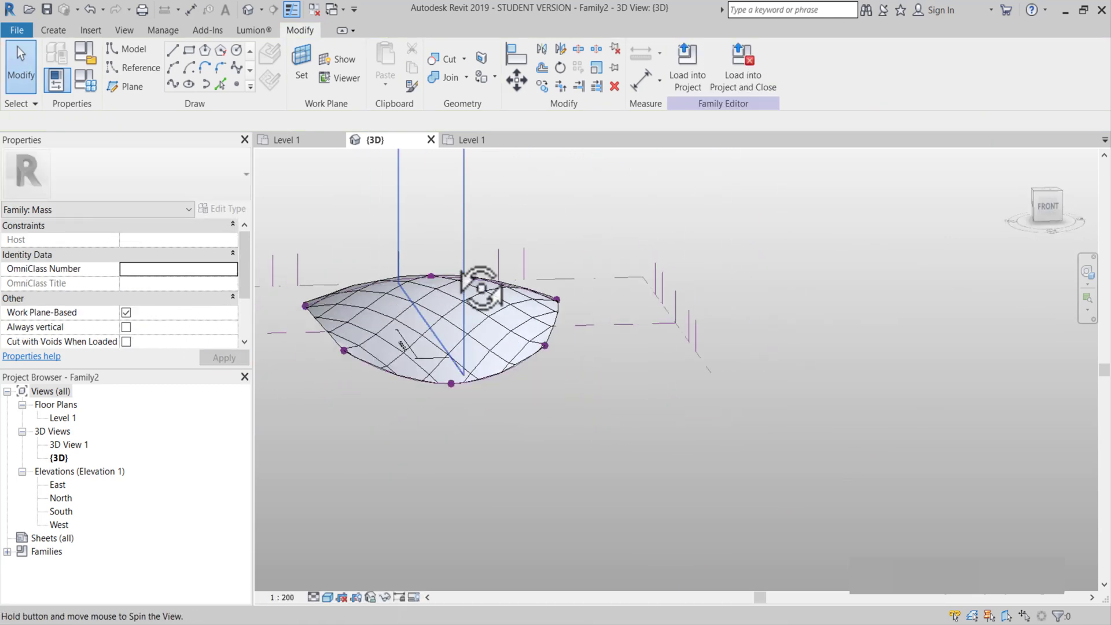